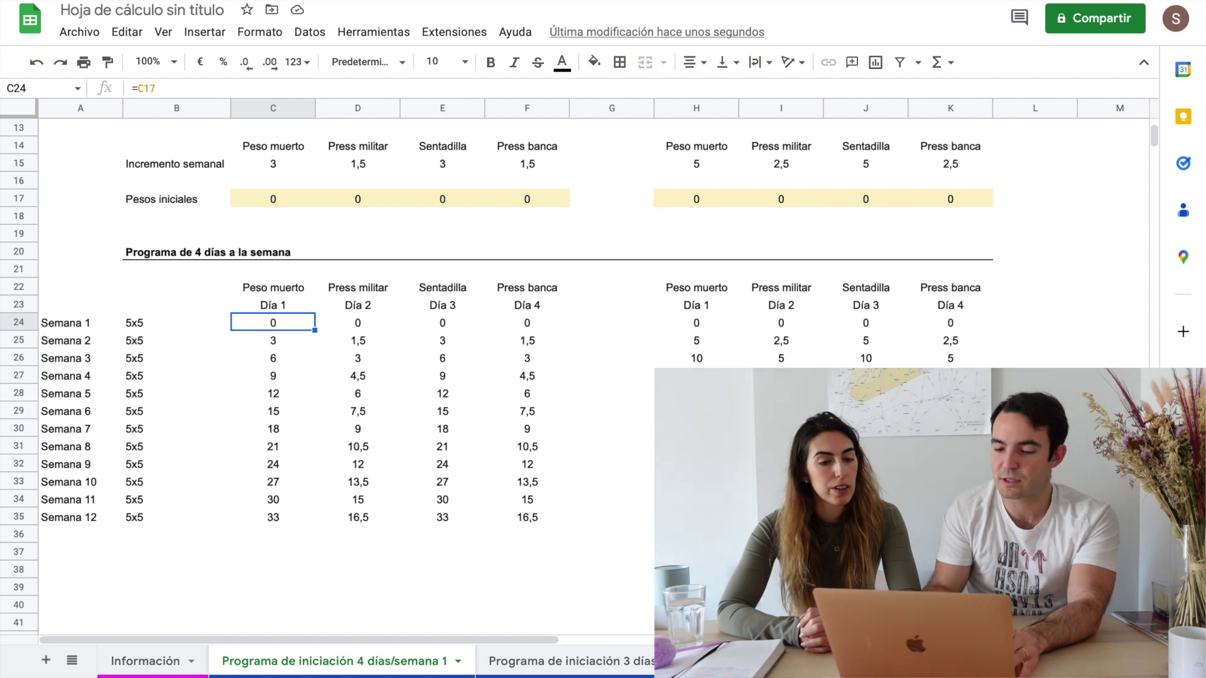
- Set Chica's initial Peso muerto weight to 20
{"action": "left_click", "coordinate": [273, 199]}
{"action": "type", "text": "20"}
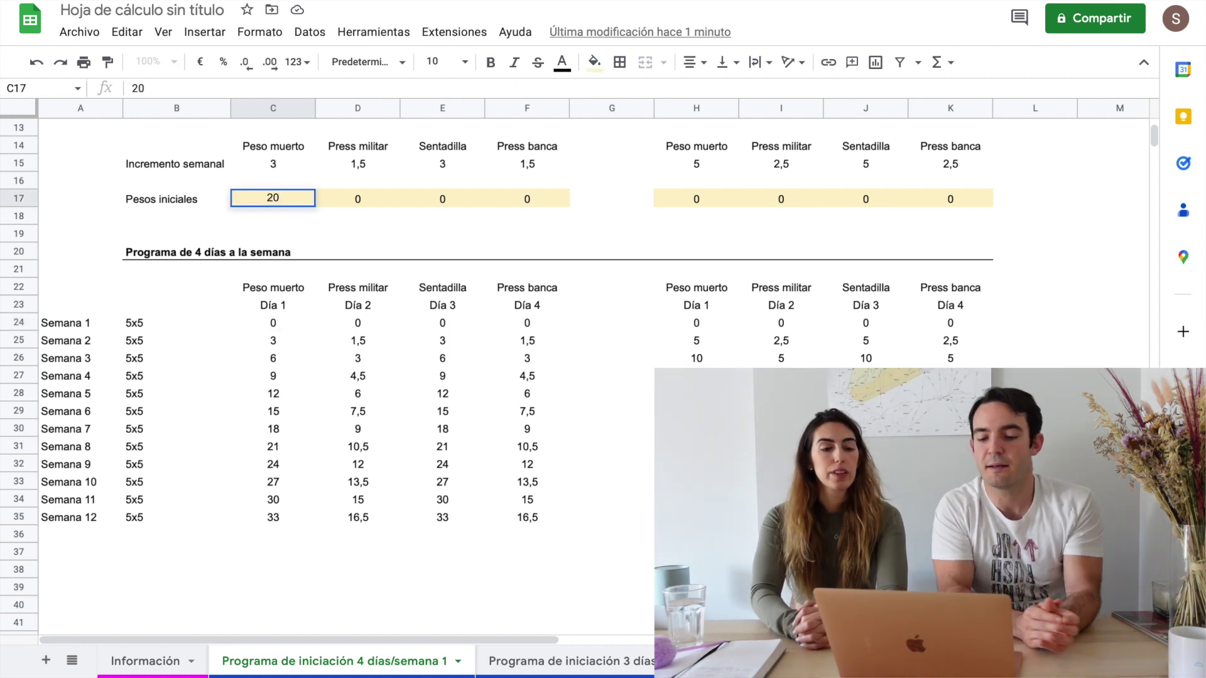
{"action": "key", "text": "Return"}
- Examine Chica's weekly Peso muerto weights and their formulas from Semana 1 to Semana 9
{"action": "key", "text": "Down"}
{"action": "key", "text": "Down"}
{"action": "key", "text": "Down"}
{"action": "key", "text": "Down"}
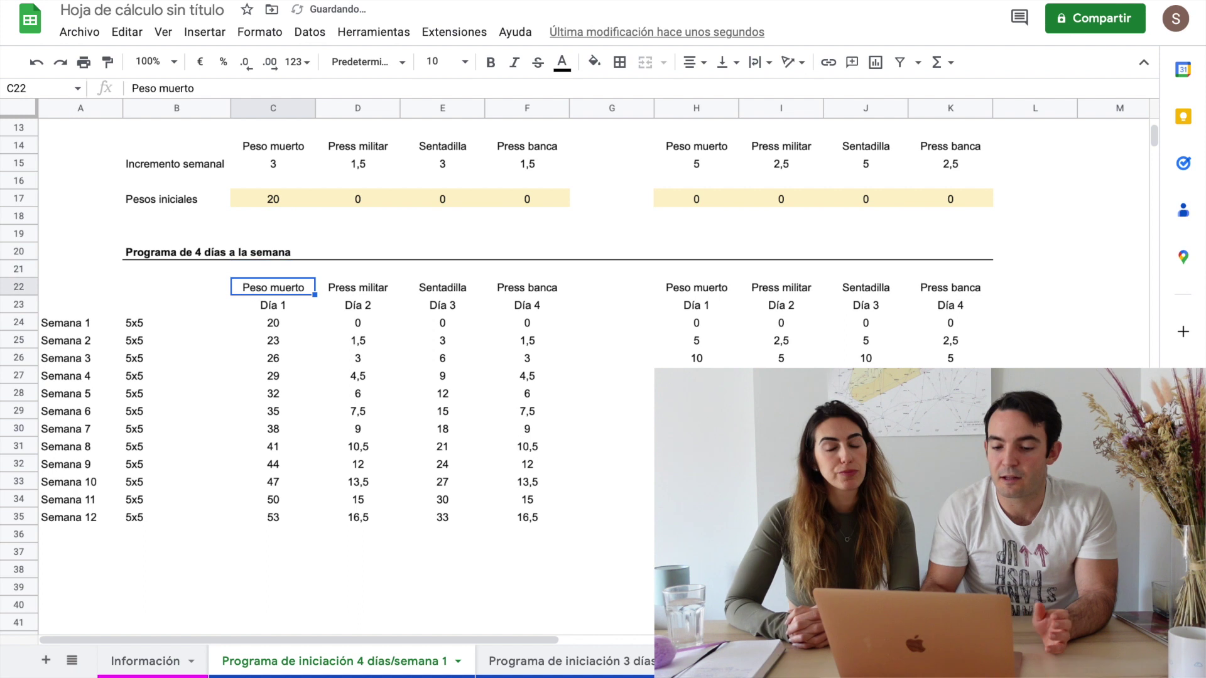
{"action": "key", "text": "Down"}
{"action": "key", "text": "Down"}
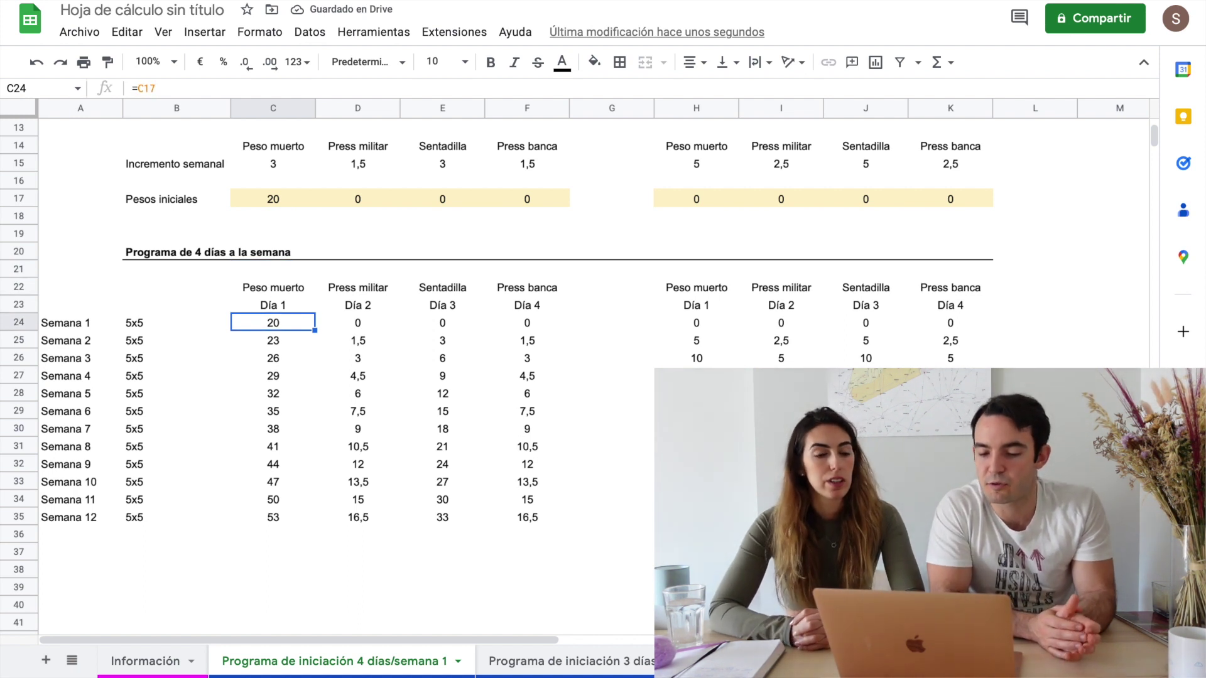
{"action": "key", "text": "Down"}
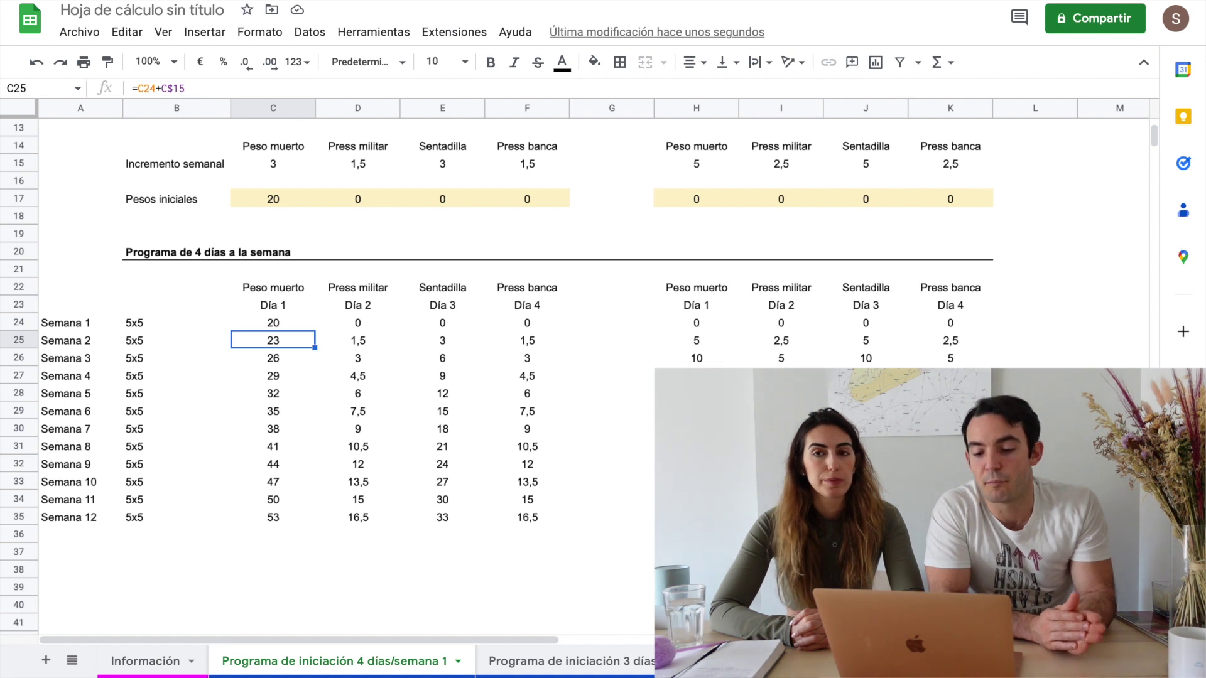
{"action": "key", "text": "Up"}
{"action": "key", "text": "Down"}
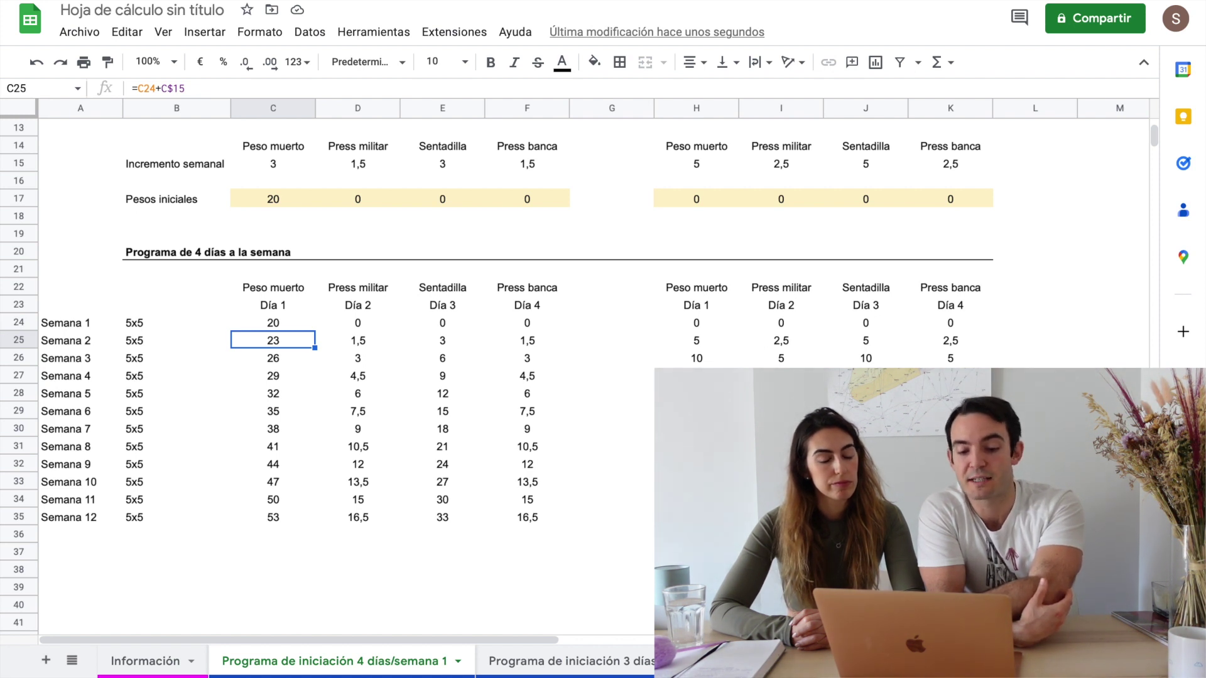
{"action": "key", "text": "Down"}
{"action": "key", "text": "Down"}
{"action": "key", "text": "Down"}
{"action": "key", "text": "Down"}
{"action": "key", "text": "Down"}
{"action": "key", "text": "Down"}
{"action": "key", "text": "Down"}
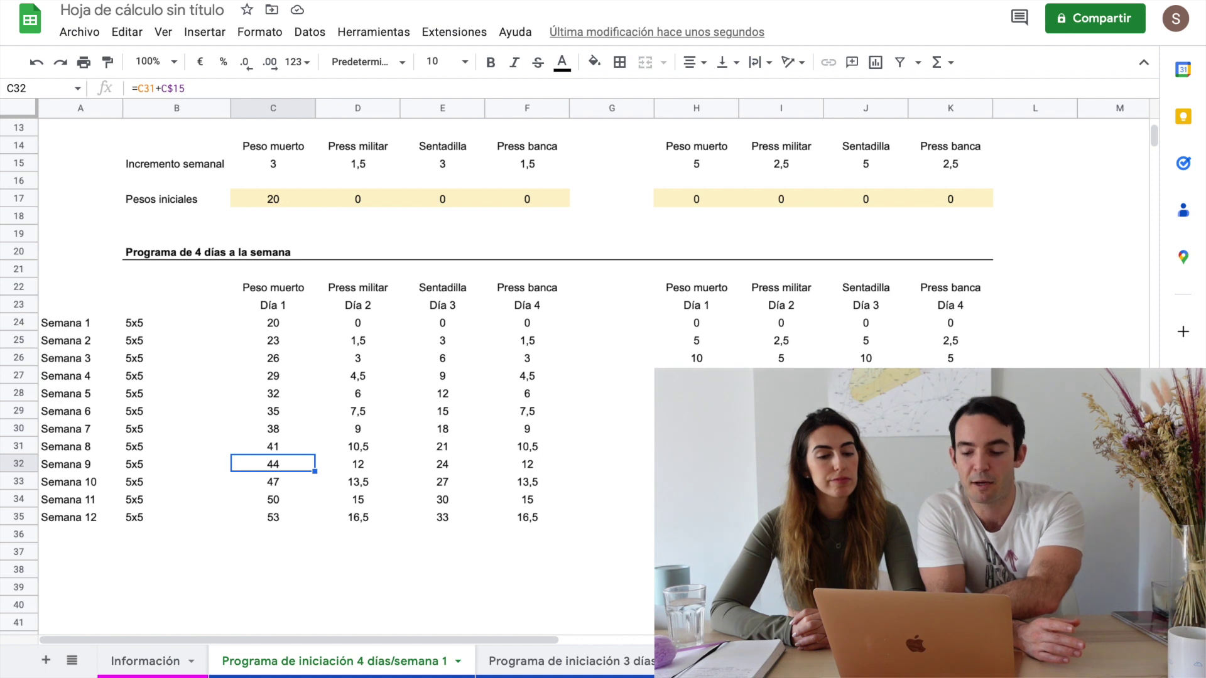
- Reset Chica's initial Peso muerto weight to 0
{"action": "key", "text": "Up"}
{"action": "key", "text": "Up"}
{"action": "key", "text": "Up"}
{"action": "key", "text": "Up"}
{"action": "key", "text": "Up"}
{"action": "key", "text": "Up"}
{"action": "key", "text": "Up"}
{"action": "key", "text": "Up"}
{"action": "key", "text": "Up"}
{"action": "key", "text": "Up"}
{"action": "key", "text": "Up"}
{"action": "key", "text": "Up"}
{"action": "key", "text": "Up"}
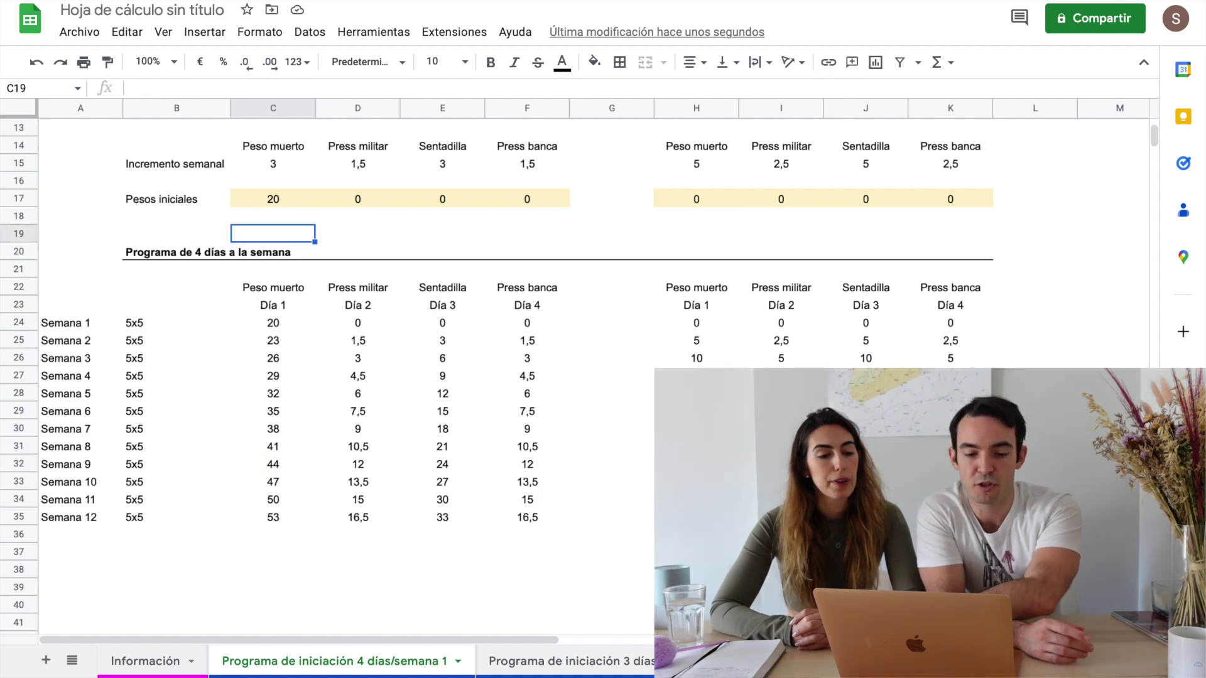
{"action": "key", "text": "Up"}
{"action": "key", "text": "Up"}
{"action": "type", "text": "0"}
{"action": "key", "text": "Return"}
- Examine the Ejercicios principales section with its Chica and Chico blocks above the program
{"action": "key", "text": "Up"}
{"action": "key", "text": "Up"}
{"action": "key", "text": "Up"}
{"action": "key", "text": "Up"}
{"action": "key", "text": "Up"}
{"action": "key", "text": "Up"}
{"action": "key", "text": "Up"}
{"action": "key", "text": "Up"}
{"action": "key", "text": "Up"}
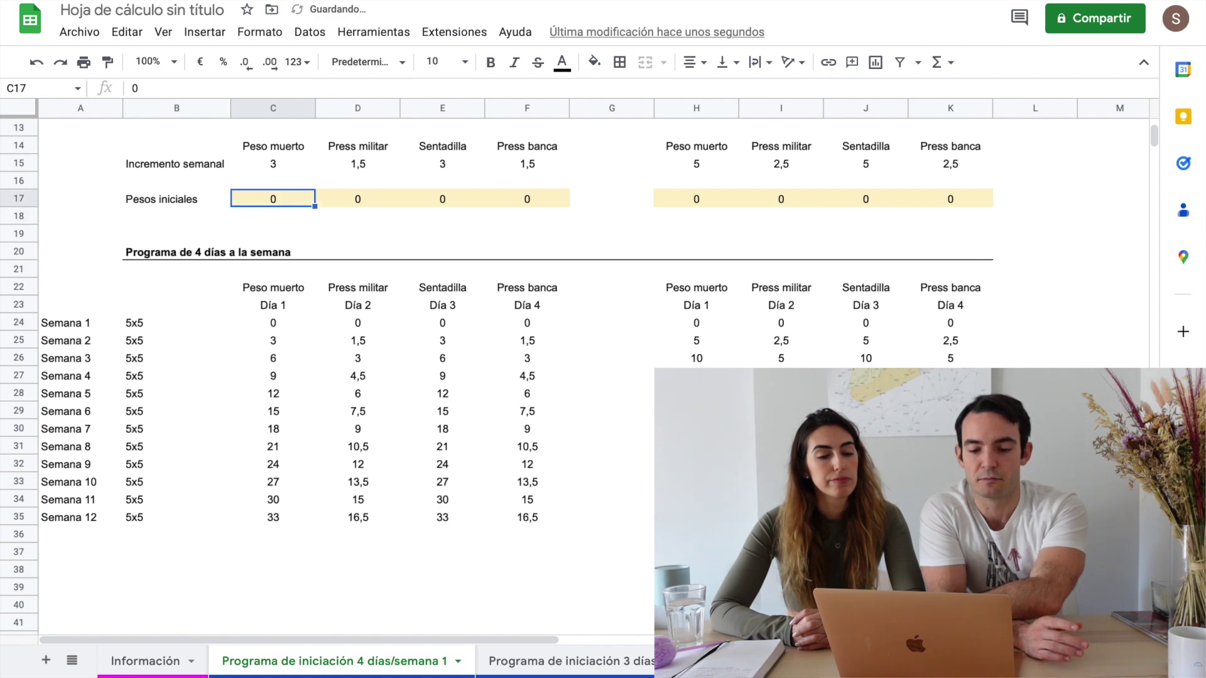
{"action": "key", "text": "Down"}
{"action": "key", "text": "Down"}
{"action": "key", "text": "Down"}
{"action": "key", "text": "Down"}
{"action": "key", "text": "Down"}
{"action": "key", "text": "Down"}
{"action": "key", "text": "Down"}
{"action": "key", "text": "Down"}
{"action": "key", "text": "Down"}
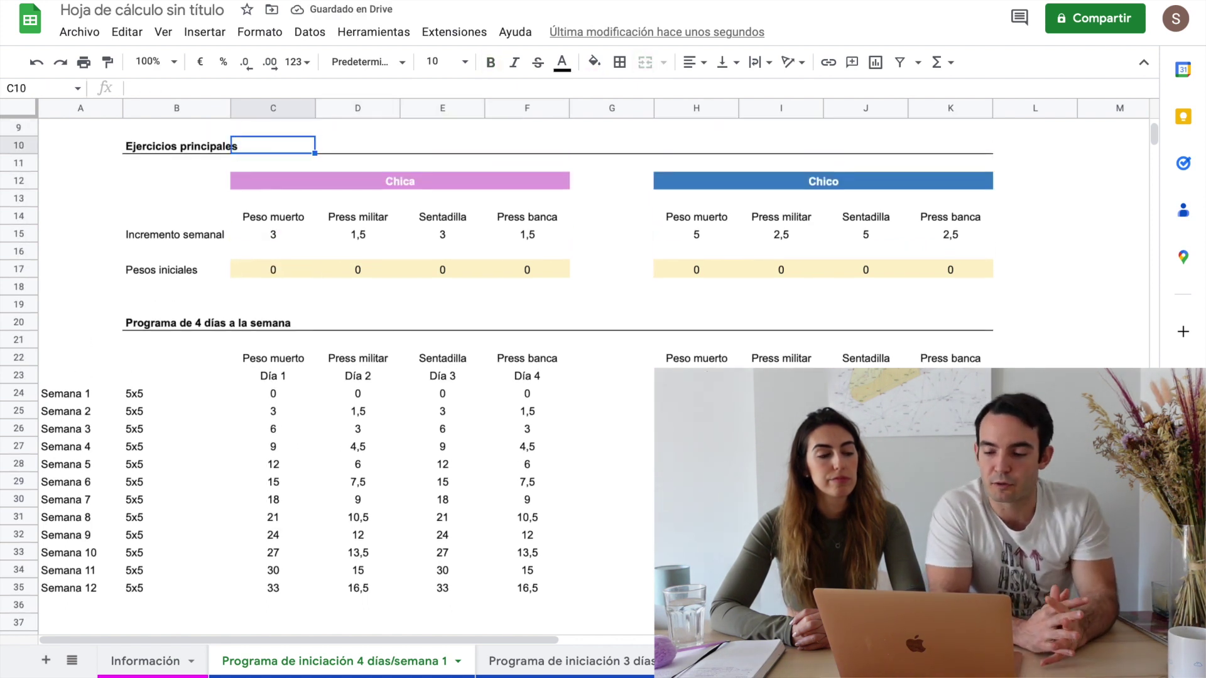
{"action": "key", "text": "Up"}
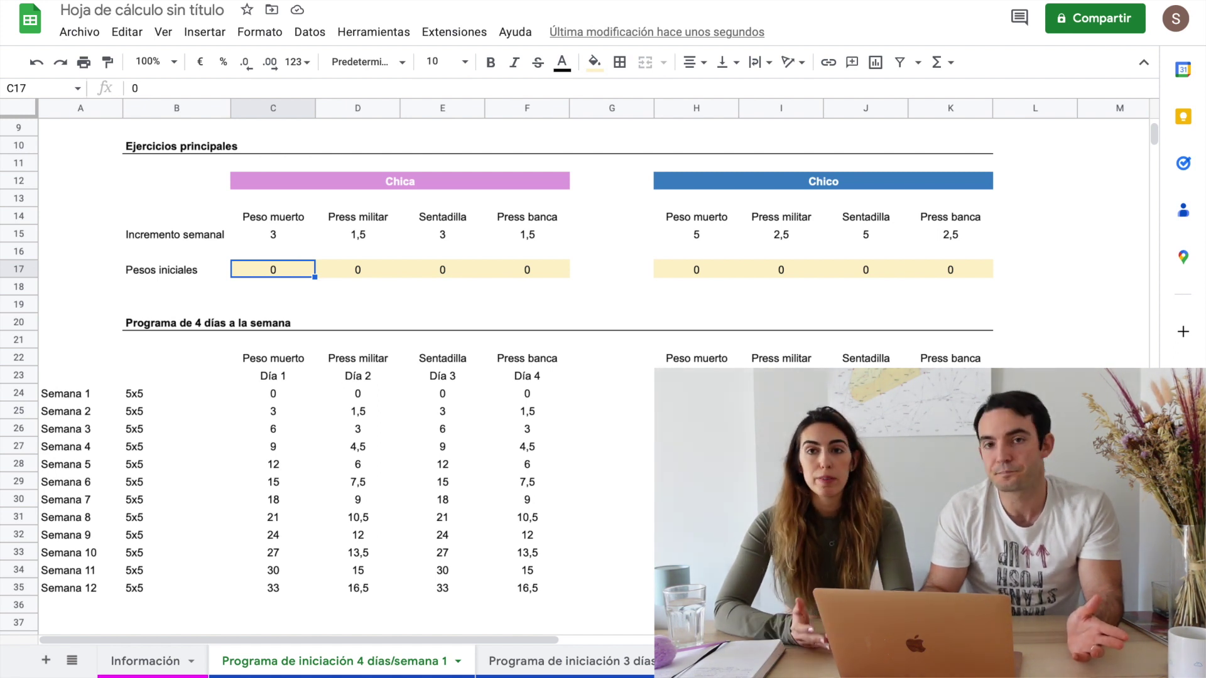
- Compare Chica's weekly increment with the initial weight for Peso muerto
{"action": "key", "text": "Up"}
{"action": "key", "text": "Up"}
{"action": "key", "text": "Down"}
{"action": "key", "text": "Down"}
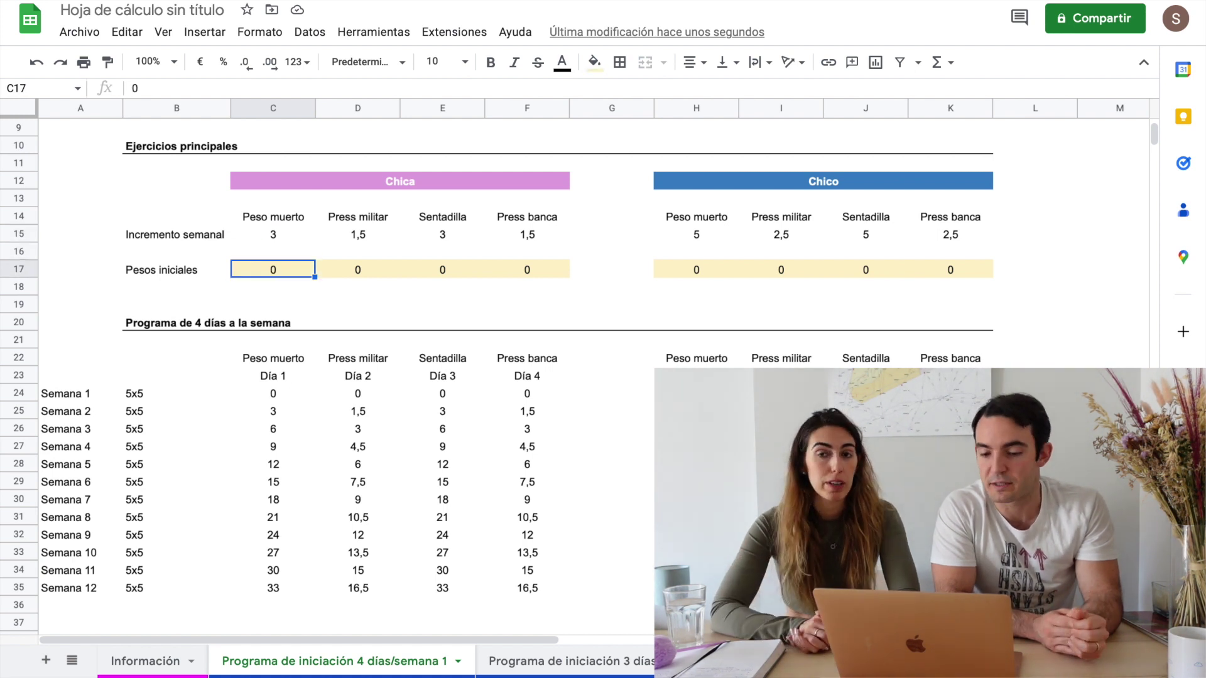
{"action": "key", "text": "Up"}
{"action": "key", "text": "Up"}
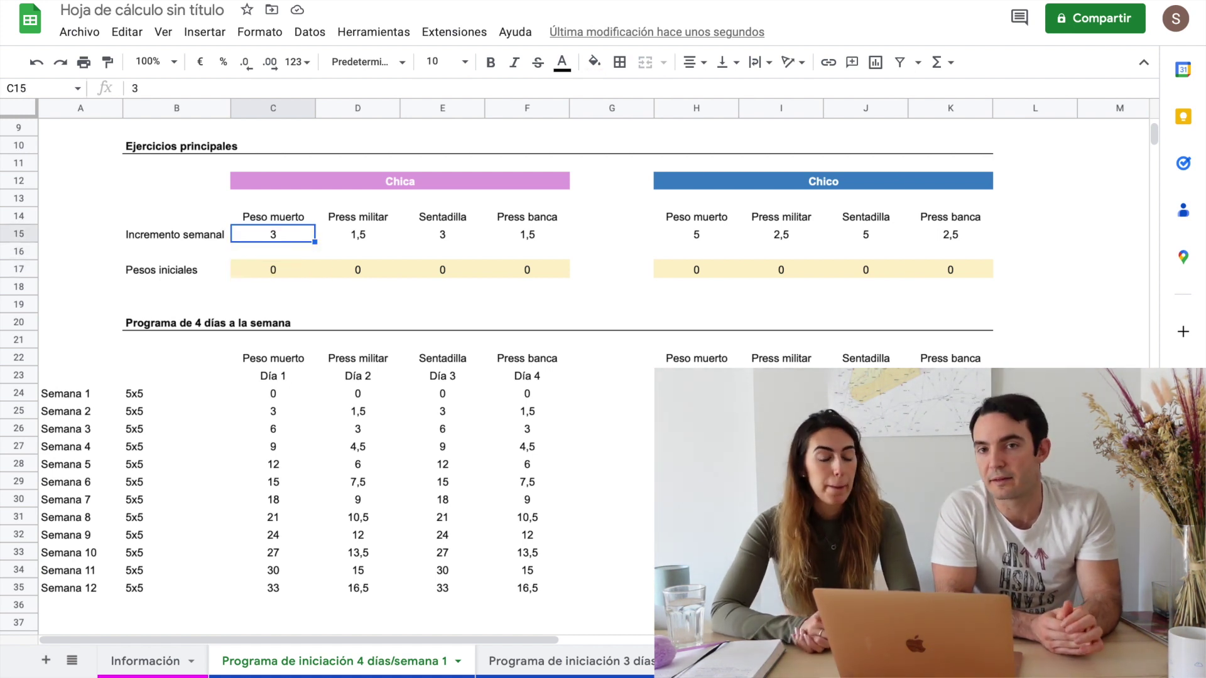
{"action": "key", "text": "Down"}
{"action": "key", "text": "Down"}
{"action": "key", "text": "Right"}
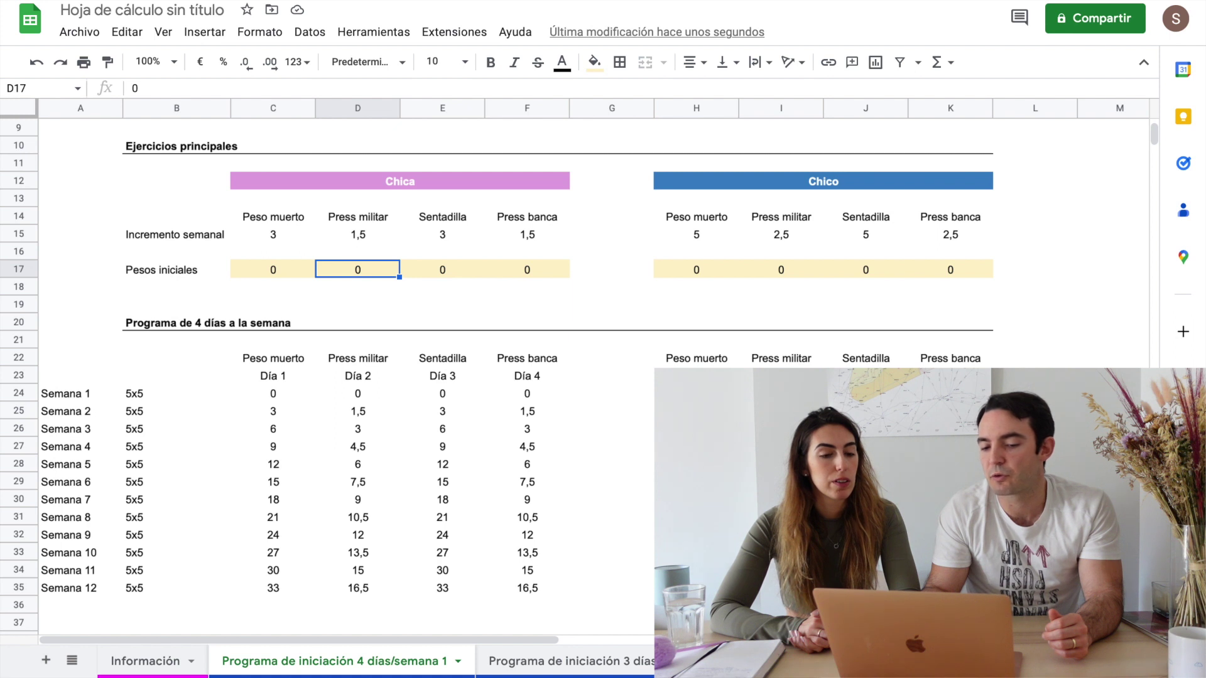
- Examine Chica's weekly increments across Peso muerto, Press militar, Sentadilla and Press banca
{"action": "key", "text": "Left"}
{"action": "key", "text": "Right"}
{"action": "key", "text": "Left"}
{"action": "key", "text": "Left"}
{"action": "key", "text": "Right"}
{"action": "key", "text": "Up"}
{"action": "key", "text": "Up"}
{"action": "key", "text": "Up"}
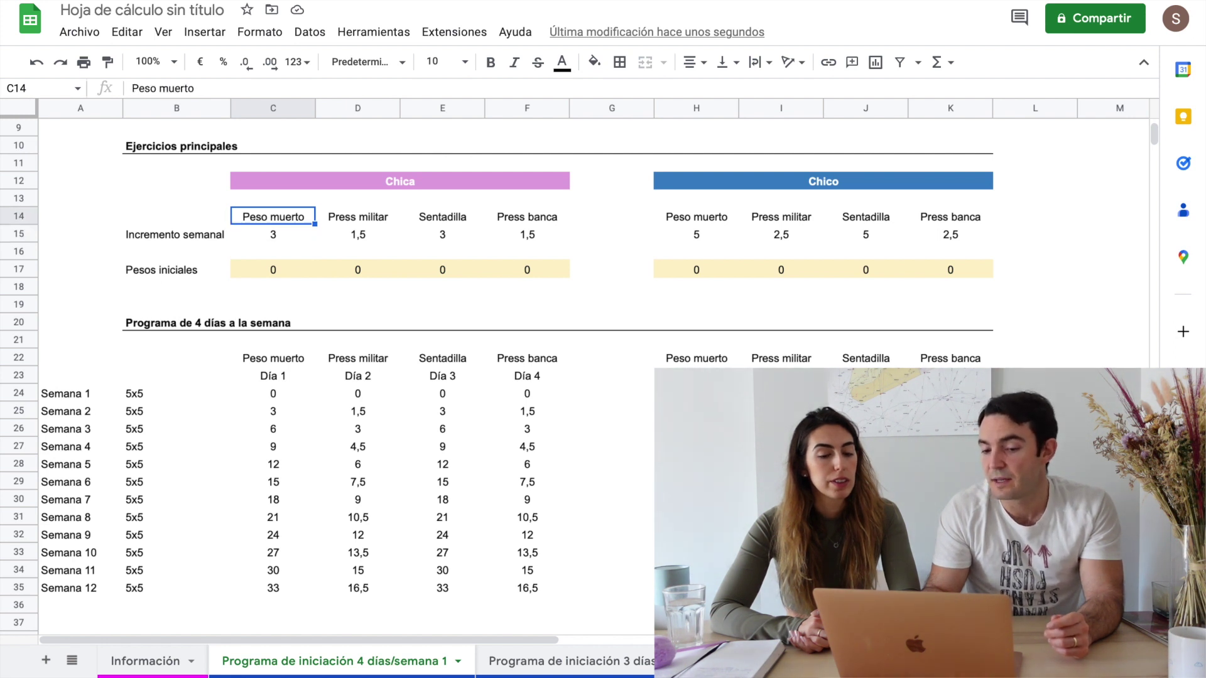
{"action": "key", "text": "Right"}
{"action": "key", "text": "Right"}
{"action": "key", "text": "Right"}
{"action": "key", "text": "Down"}
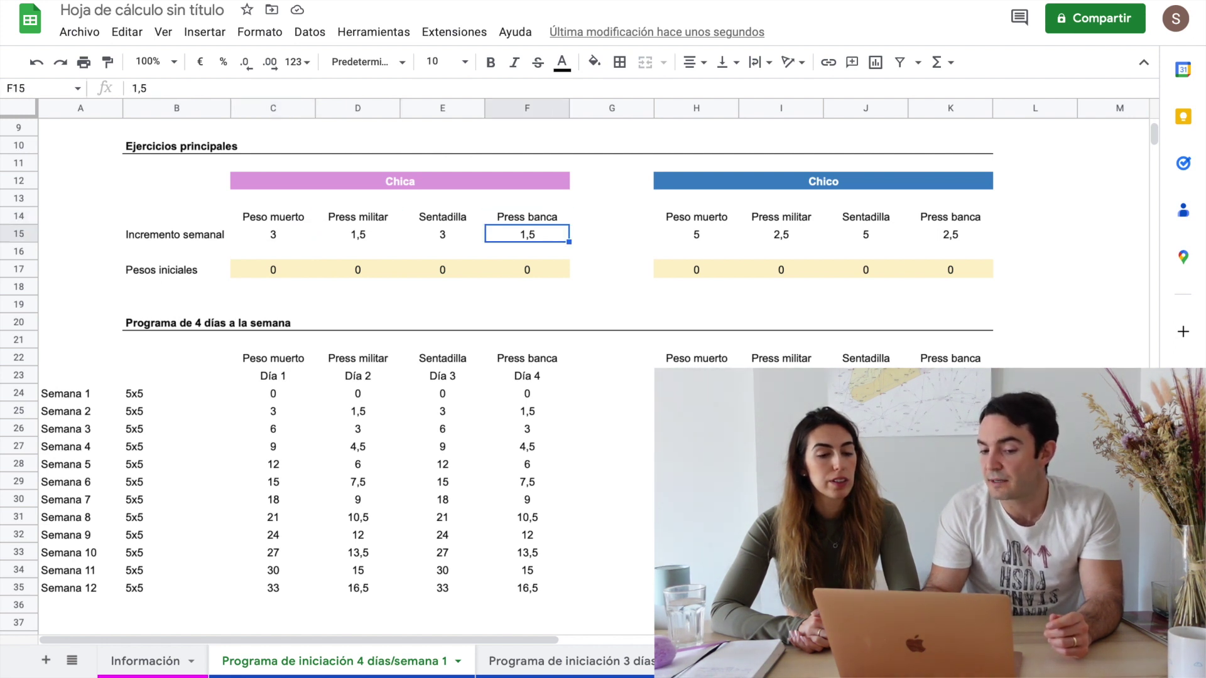
{"action": "key", "text": "Left"}
{"action": "key", "text": "Up"}
{"action": "key", "text": "Down"}
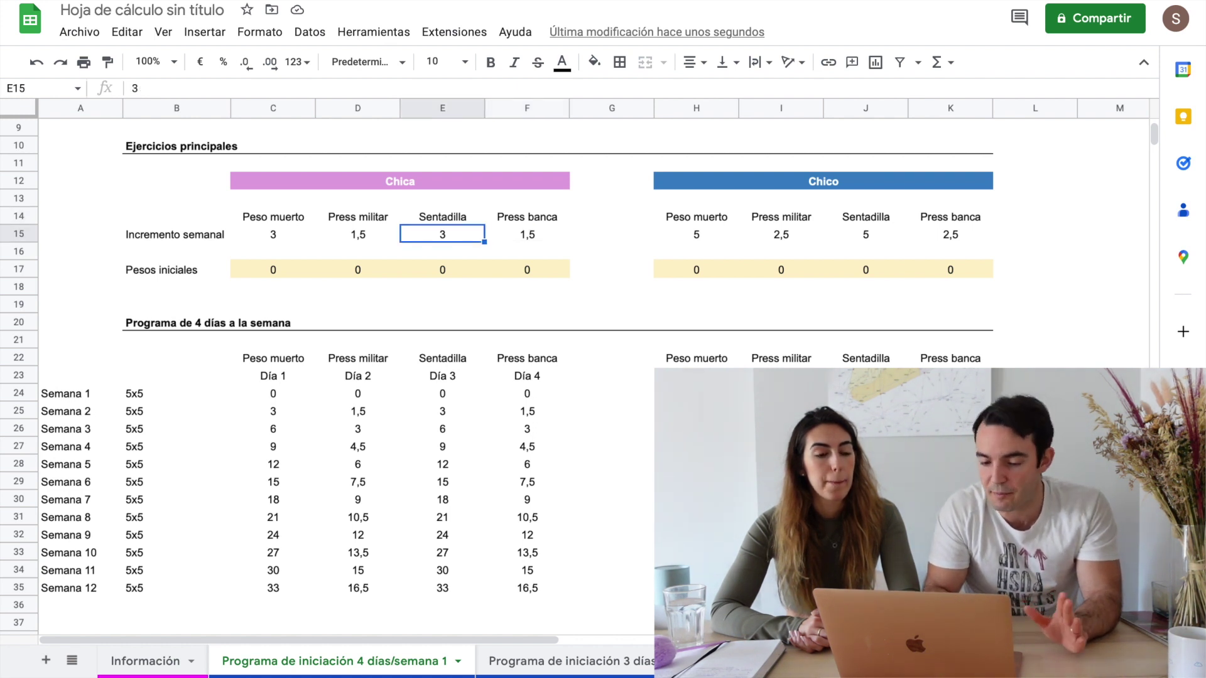
{"action": "key", "text": "Left"}
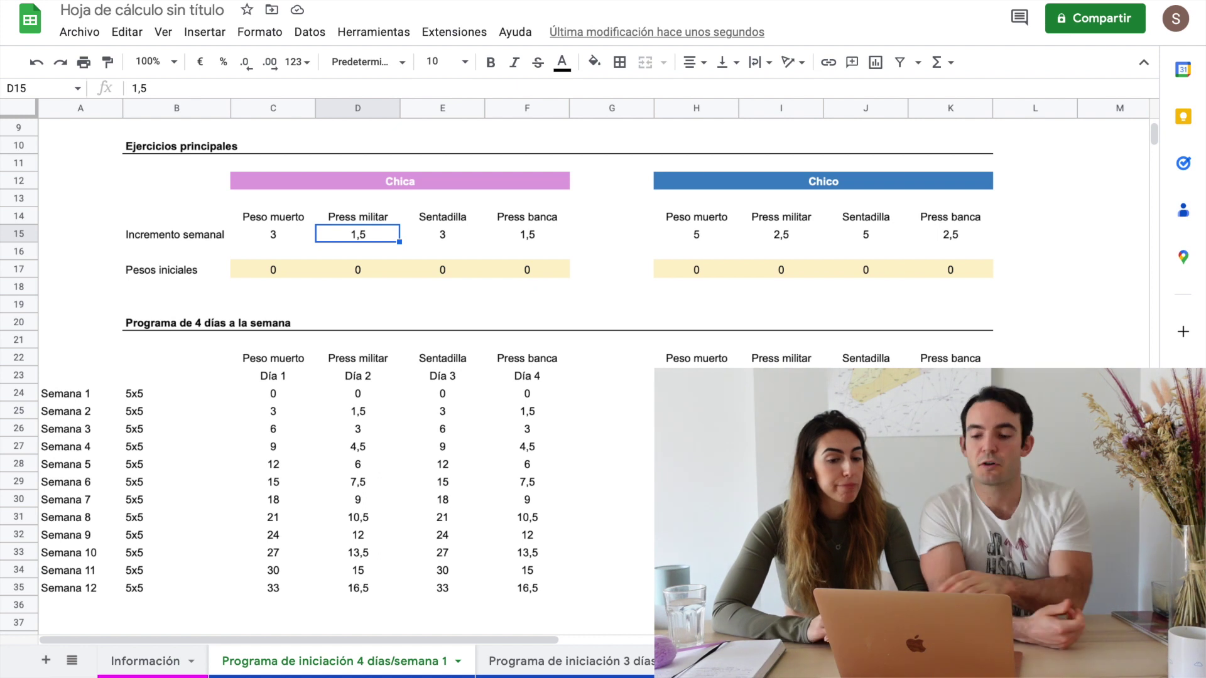
- Look over Chico's initial weight cells for Peso muerto, Press militar, Sentadilla and Press banca
{"action": "left_click", "coordinate": [696, 268]}
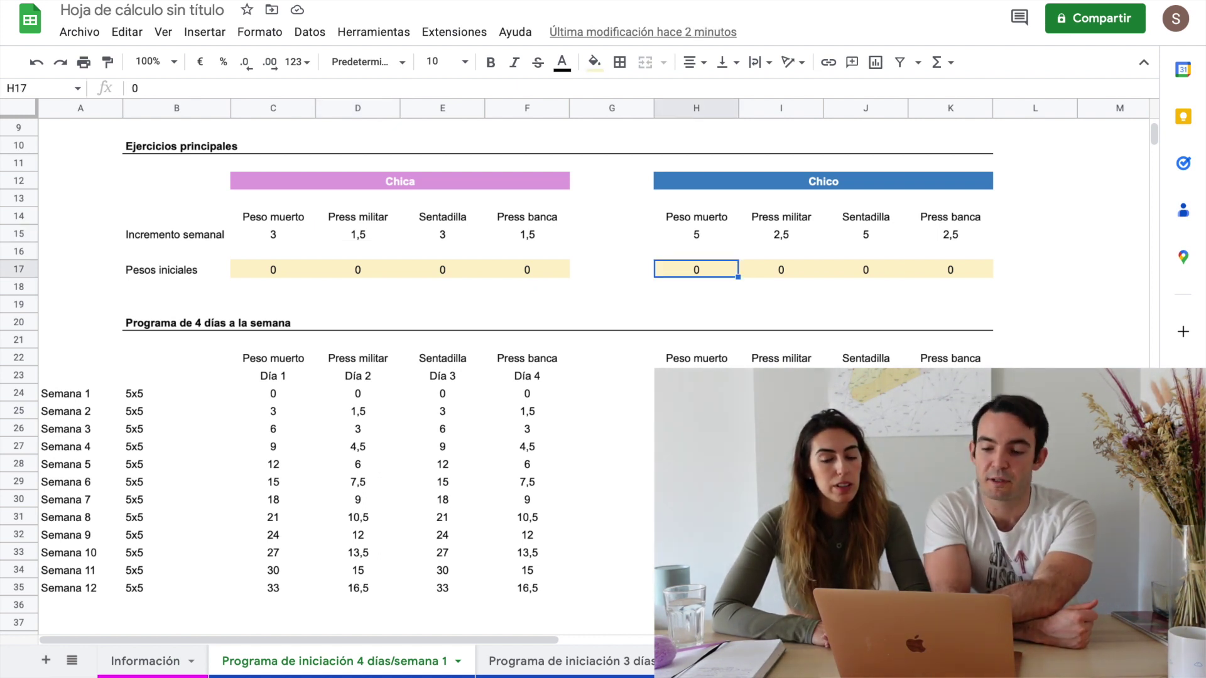
{"action": "left_click", "coordinate": [951, 268]}
{"action": "left_click", "coordinate": [866, 269]}
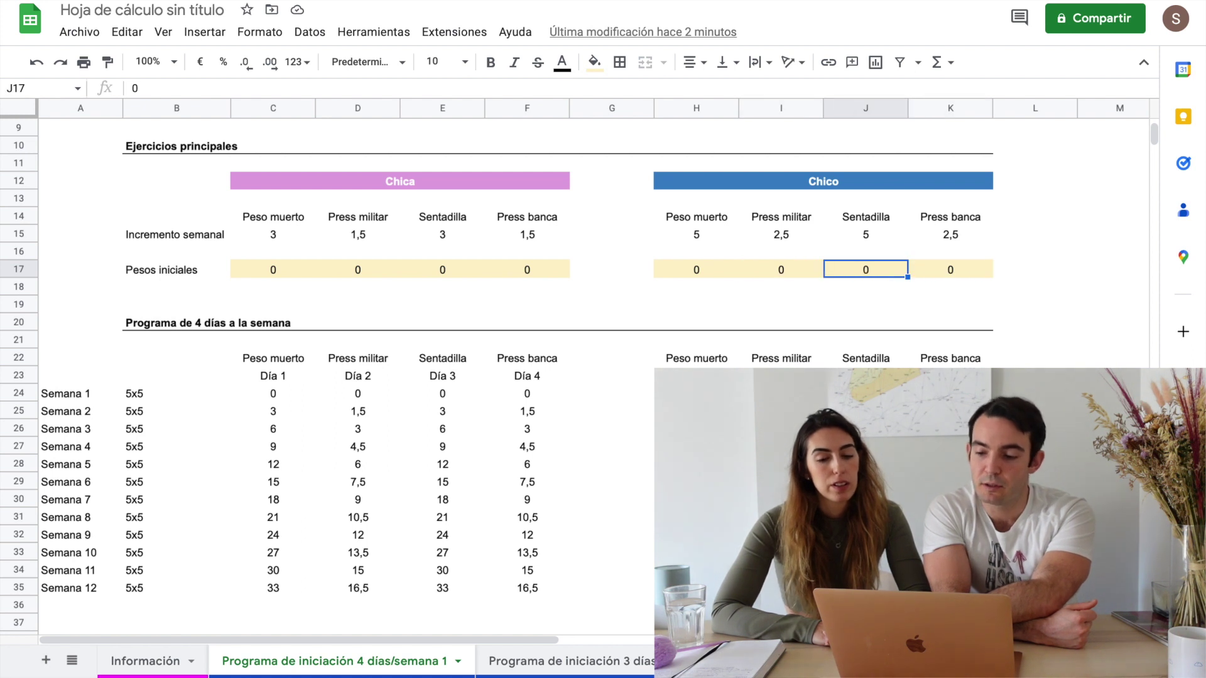
{"action": "left_click", "coordinate": [781, 268]}
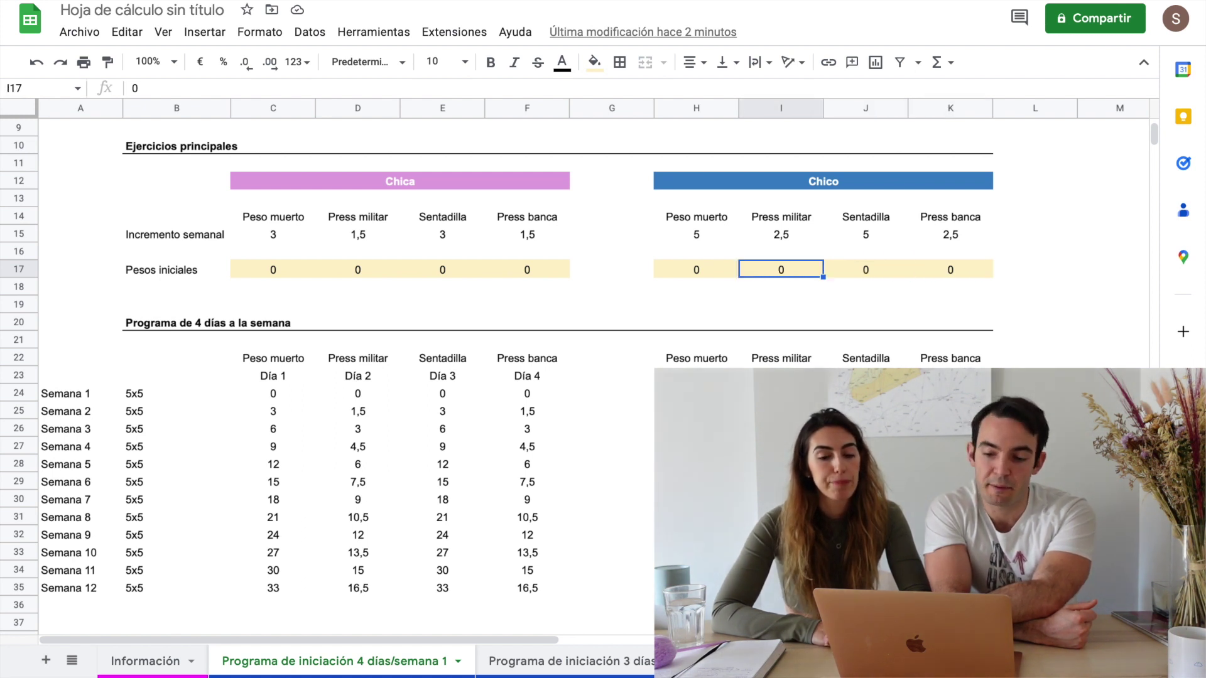
{"action": "left_click", "coordinate": [866, 268]}
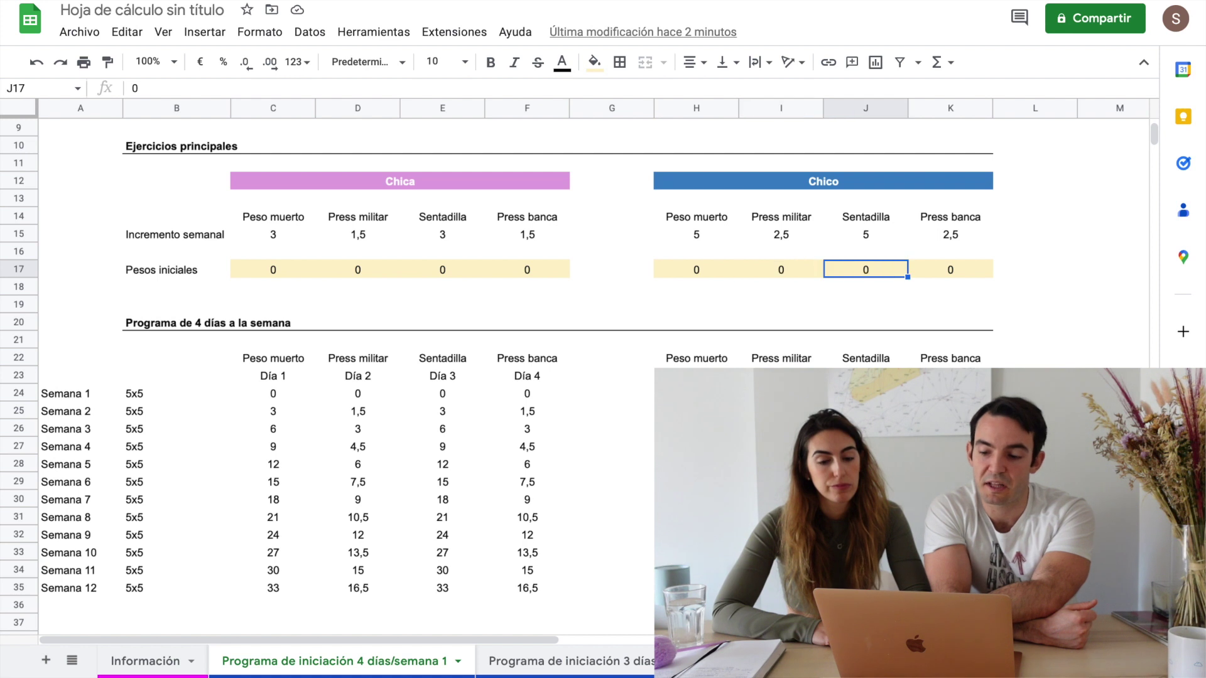
{"action": "left_click", "coordinate": [950, 268]}
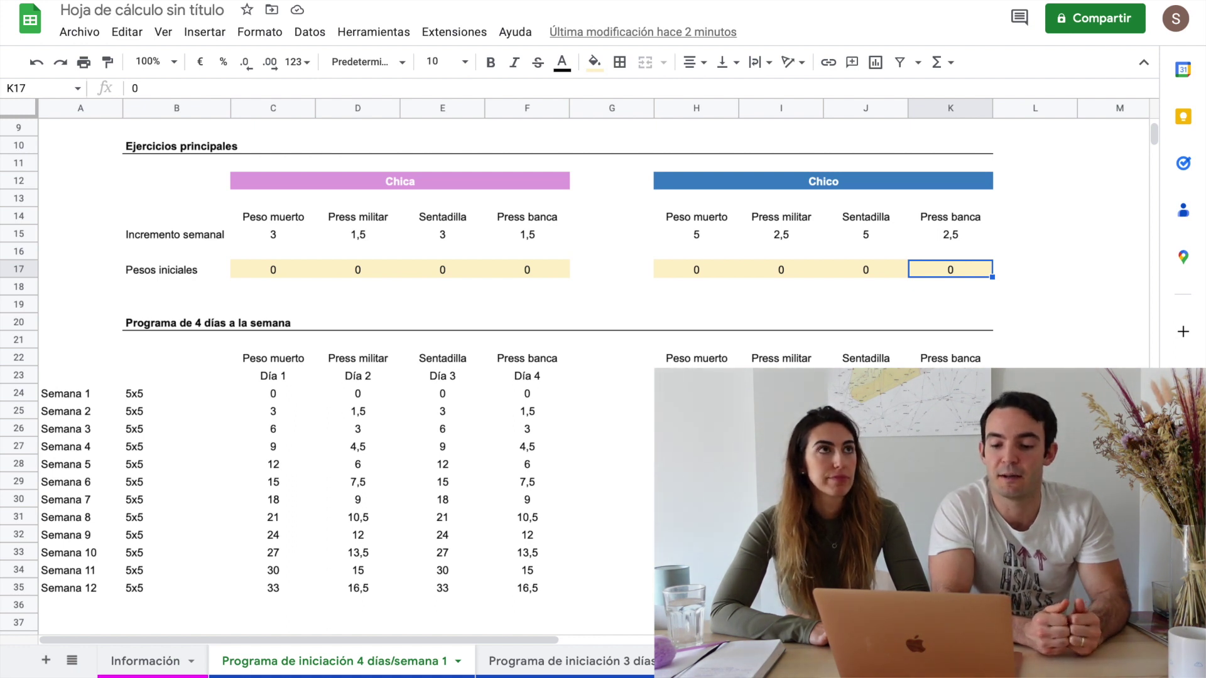
- Set Chica's initial weights to 20 for Peso muerto and 10 for Press militar
{"action": "key", "text": "Left"}
{"action": "key", "text": "Left"}
{"action": "key", "text": "Left"}
{"action": "key", "text": "Left"}
{"action": "key", "text": "Left"}
{"action": "key", "text": "Left"}
{"action": "key", "text": "Left"}
{"action": "key", "text": "Left"}
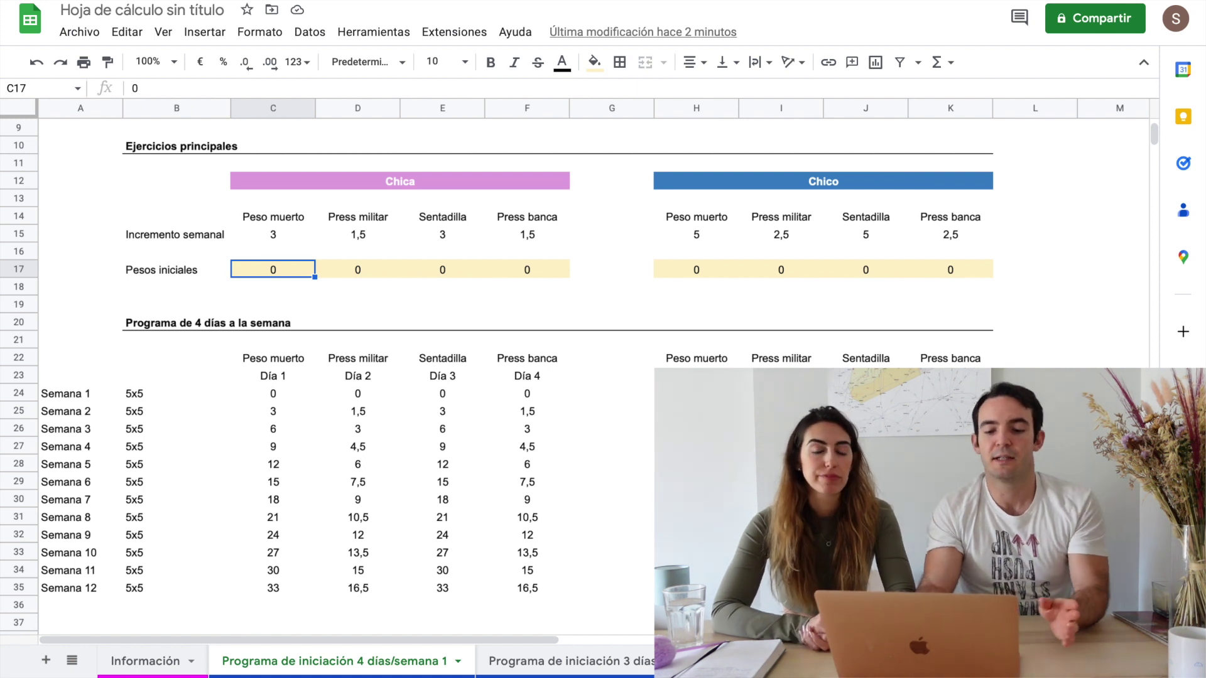
{"action": "type", "text": "20"}
{"action": "left_click", "coordinate": [358, 269]}
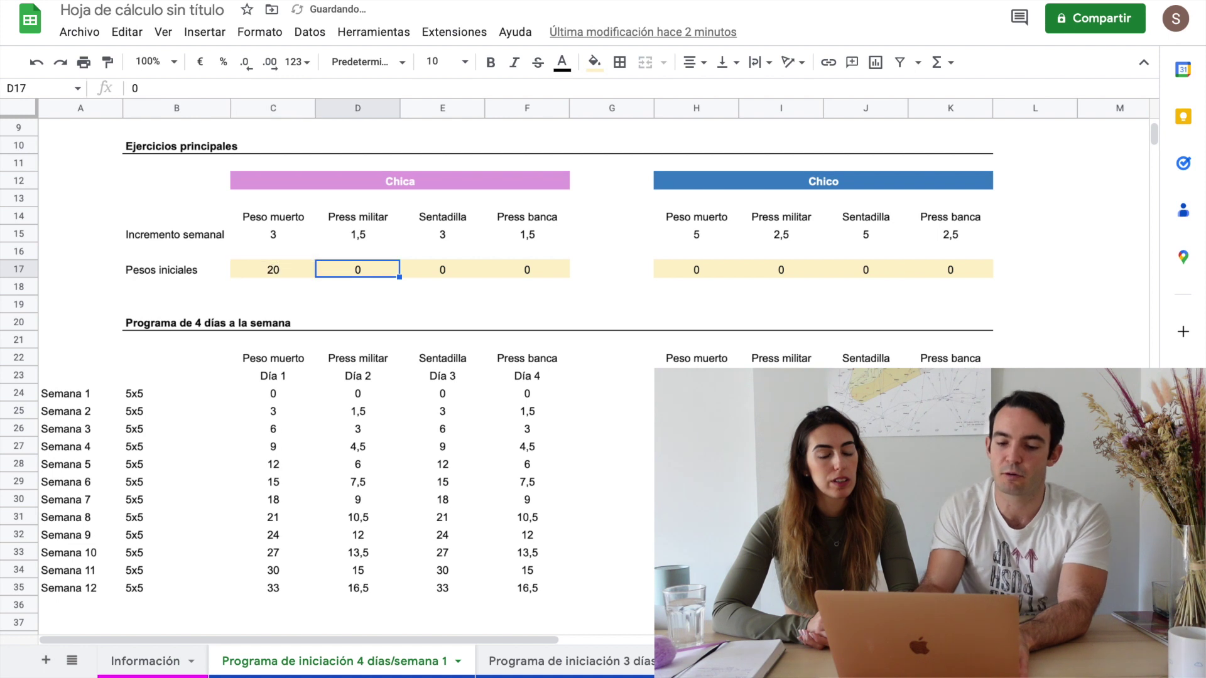
{"action": "left_click", "coordinate": [273, 270]}
{"action": "left_click", "coordinate": [358, 269]}
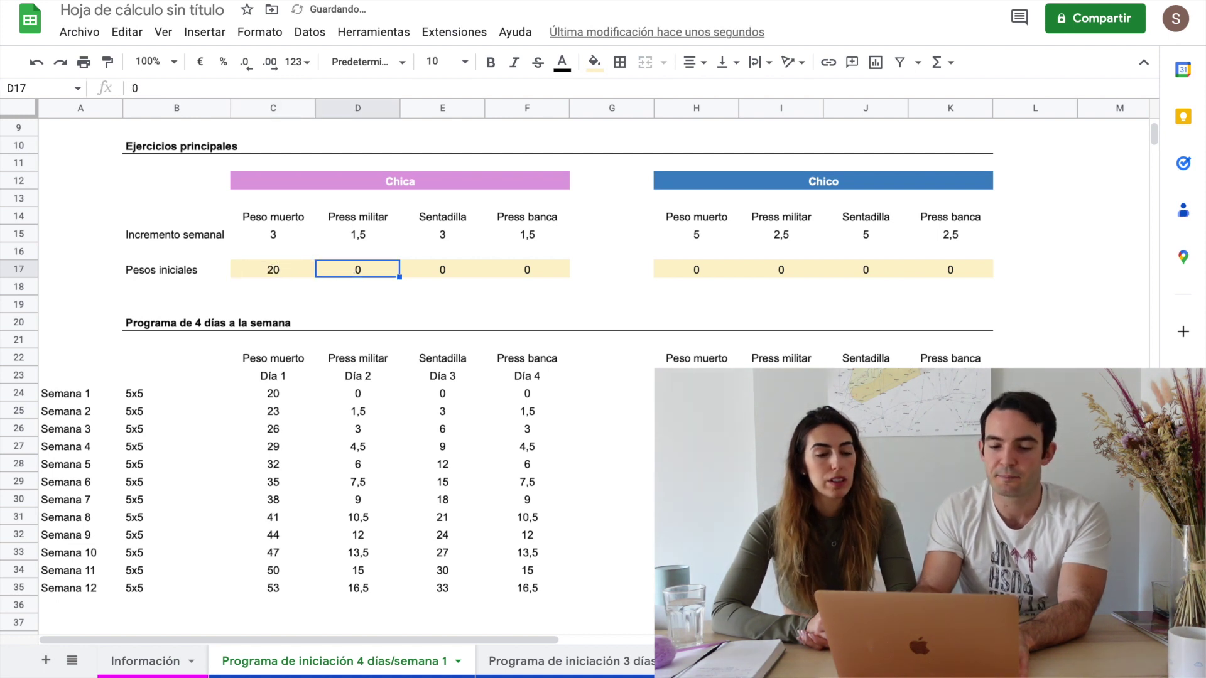
{"action": "type", "text": "10"}
{"action": "key", "text": "Tab"}
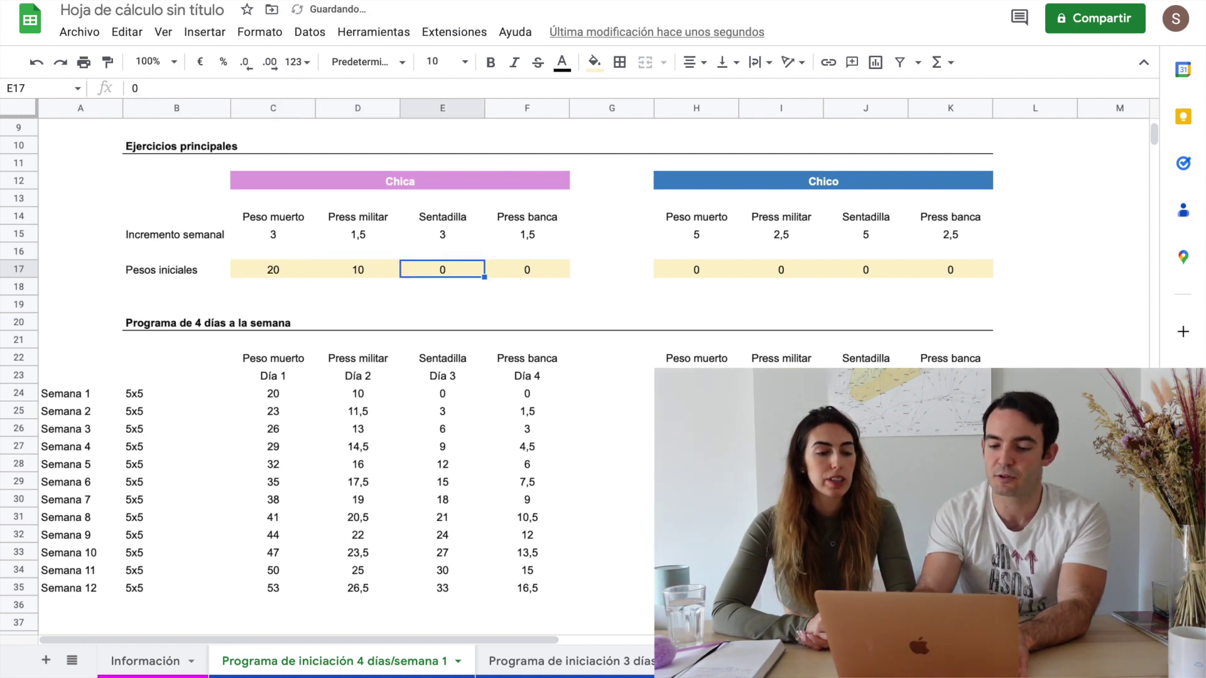
- Set Chica's initial weights for Sentadilla and Press banca to 15 each
{"action": "type", "text": "15"}
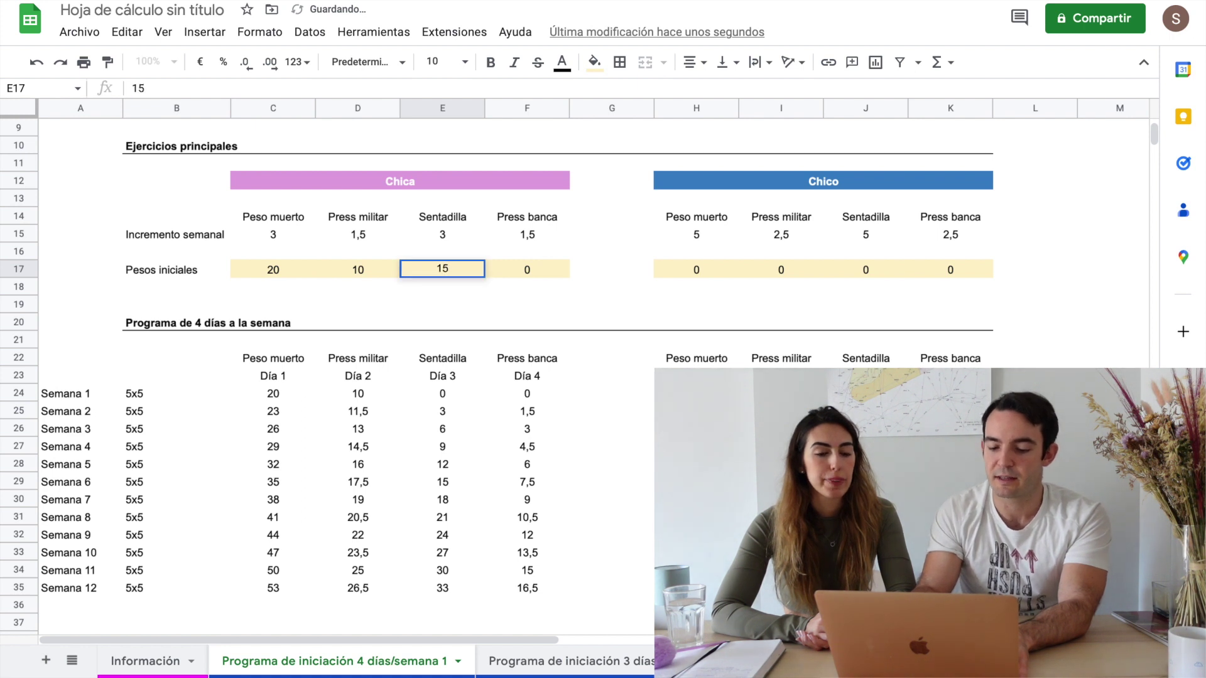
{"action": "key", "text": "Tab"}
{"action": "type", "text": "15"}
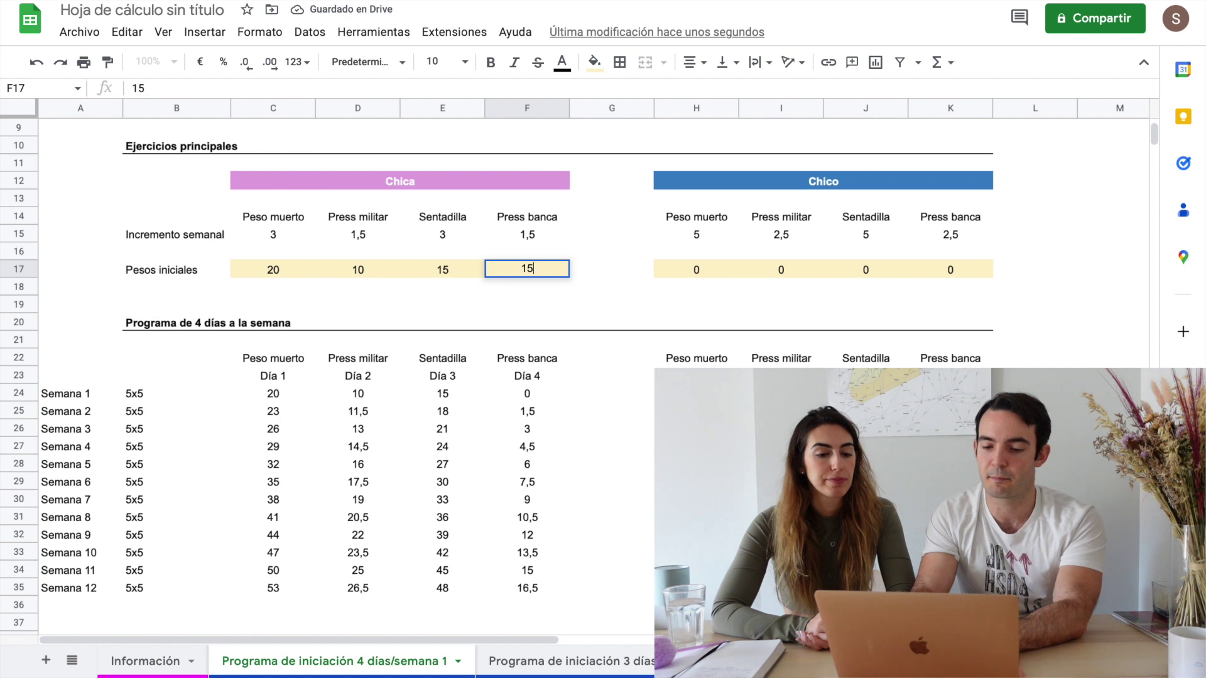
{"action": "left_click", "coordinate": [442, 269]}
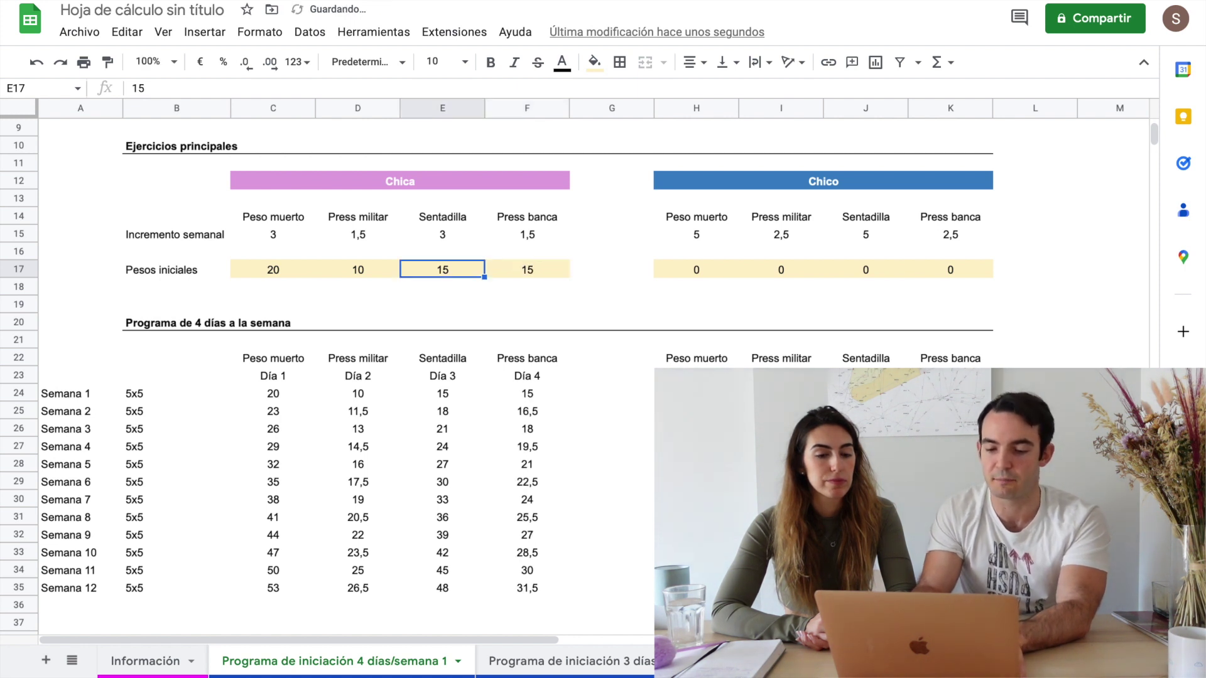
- Examine Chica's Semana 1 Peso muerto weight for Día 1 in the four-day program
{"action": "key", "text": "Down"}
{"action": "key", "text": "Down"}
{"action": "key", "text": "Down"}
{"action": "key", "text": "Down"}
{"action": "key", "text": "Down"}
{"action": "key", "text": "Down"}
{"action": "key", "text": "Down"}
{"action": "key", "text": "Left"}
{"action": "key", "text": "Left"}
{"action": "key", "text": "Left"}
{"action": "key", "text": "Left"}
{"action": "key", "text": "Right"}
{"action": "key", "text": "Right"}
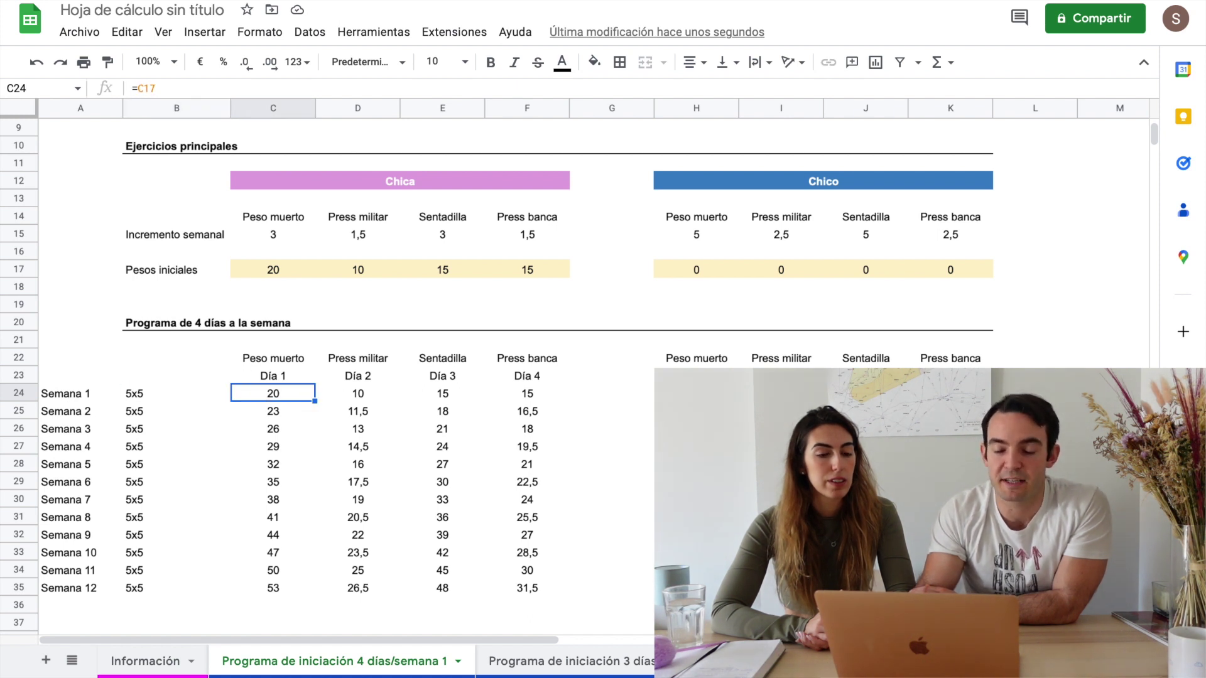
{"action": "key", "text": "Up"}
{"action": "key", "text": "Up"}
{"action": "key", "text": "Up"}
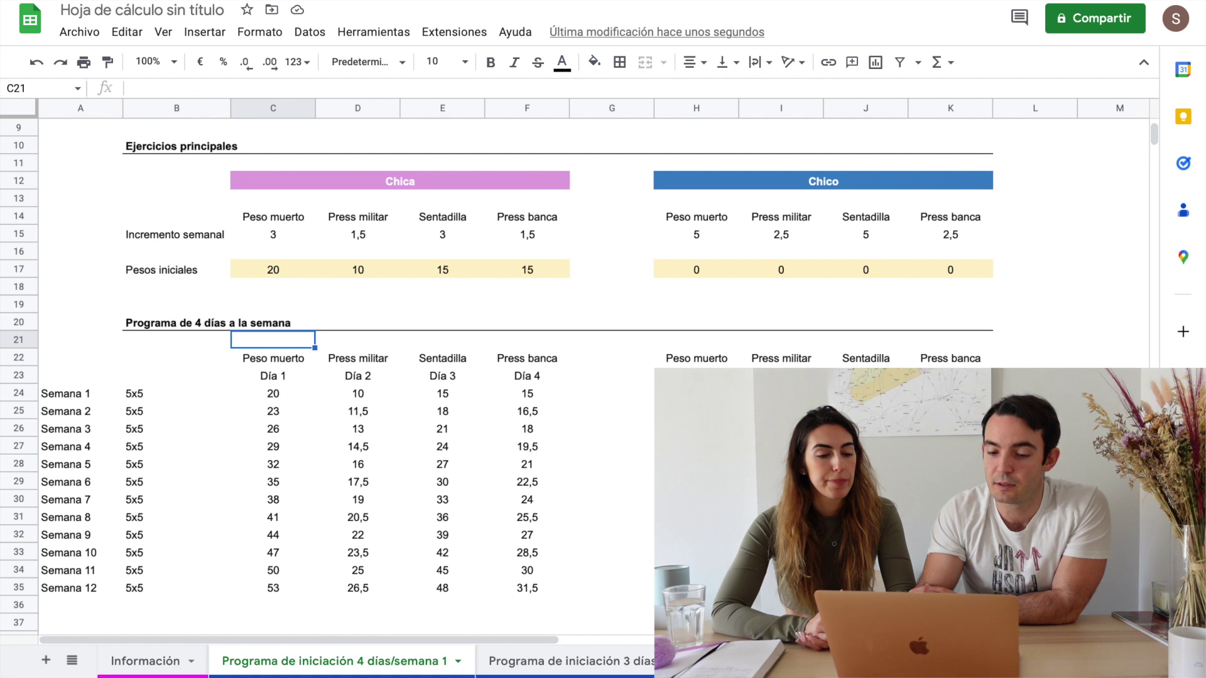
- Examine Chica's Semana 1 weights for Press militar, Sentadilla and Press banca on Día 2 to Día 4
{"action": "key", "text": "Down"}
{"action": "key", "text": "Down"}
{"action": "key", "text": "Right"}
{"action": "key", "text": "Down"}
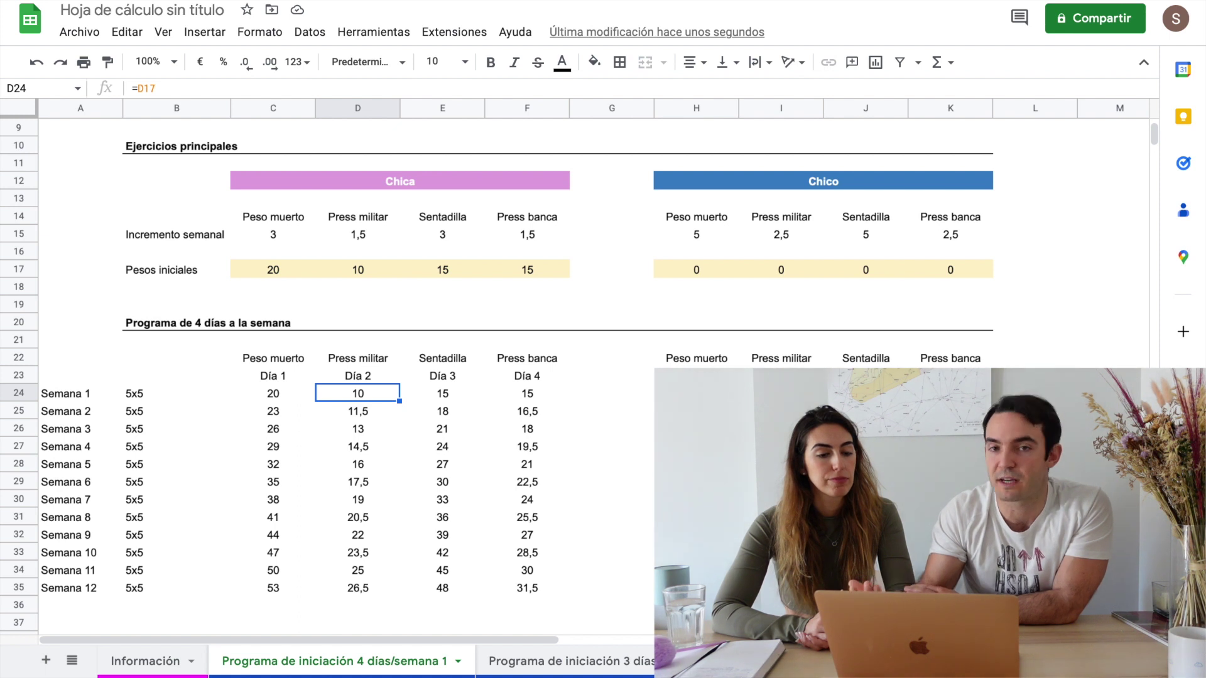
{"action": "key", "text": "Right"}
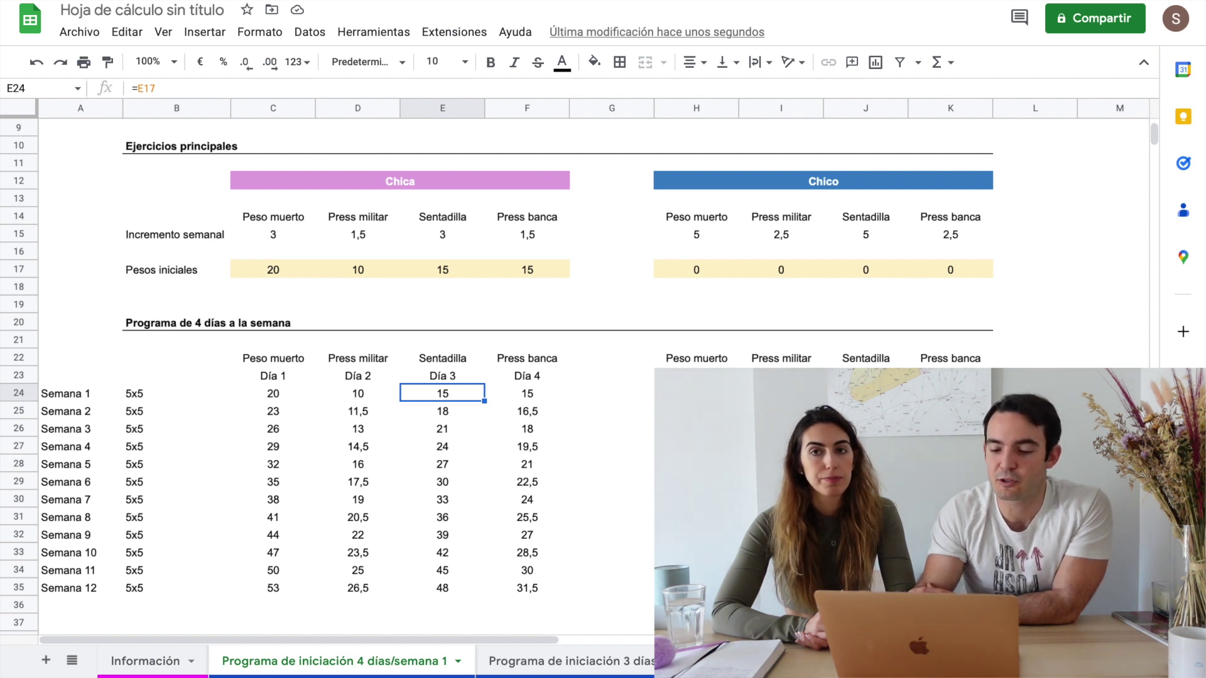
{"action": "key", "text": "Right"}
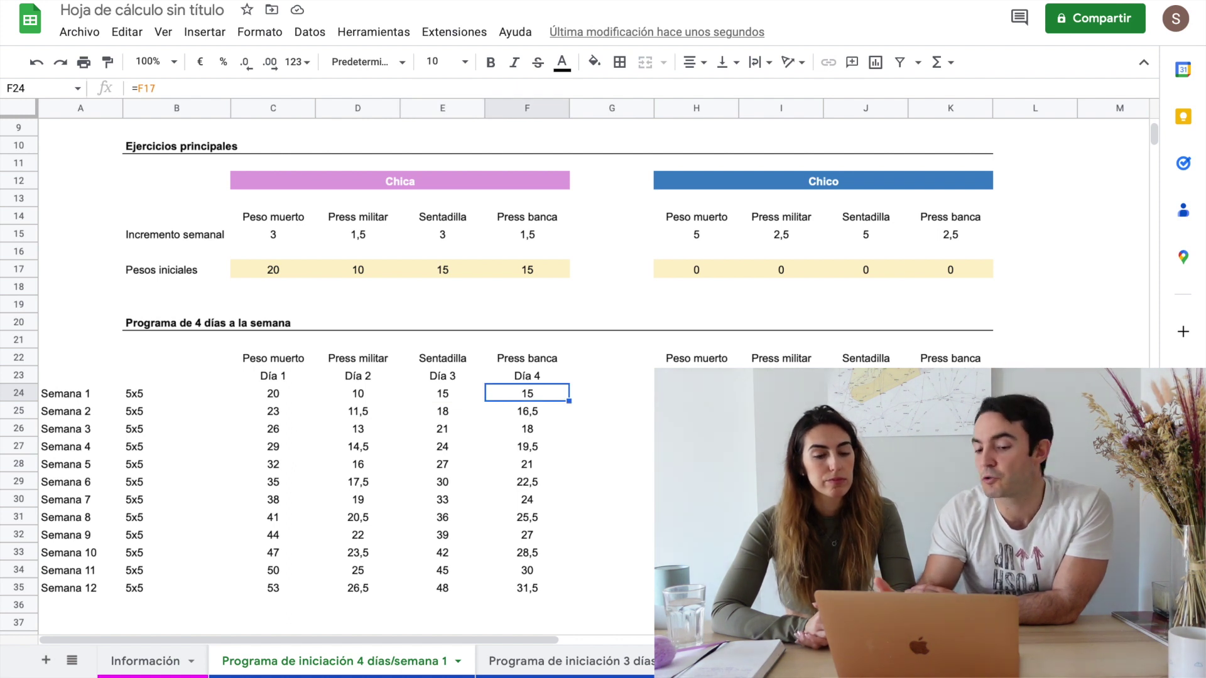
{"action": "key", "text": "Up"}
{"action": "key", "text": "Up"}
{"action": "key", "text": "Up"}
{"action": "key", "text": "Up"}
{"action": "key", "text": "Up"}
{"action": "key", "text": "Up"}
{"action": "key", "text": "Up"}
{"action": "key", "text": "Up"}
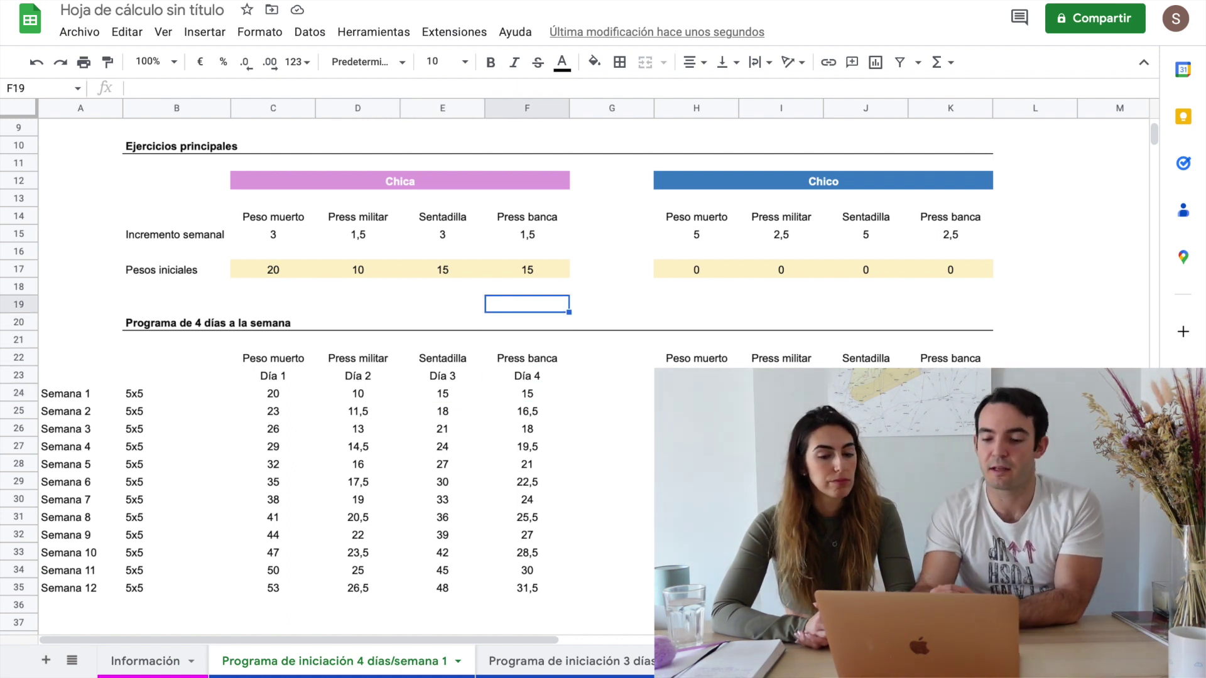
- Set Chica's initial weight for Press banca to 14
{"action": "key", "text": "Down"}
{"action": "type", "text": "14"}
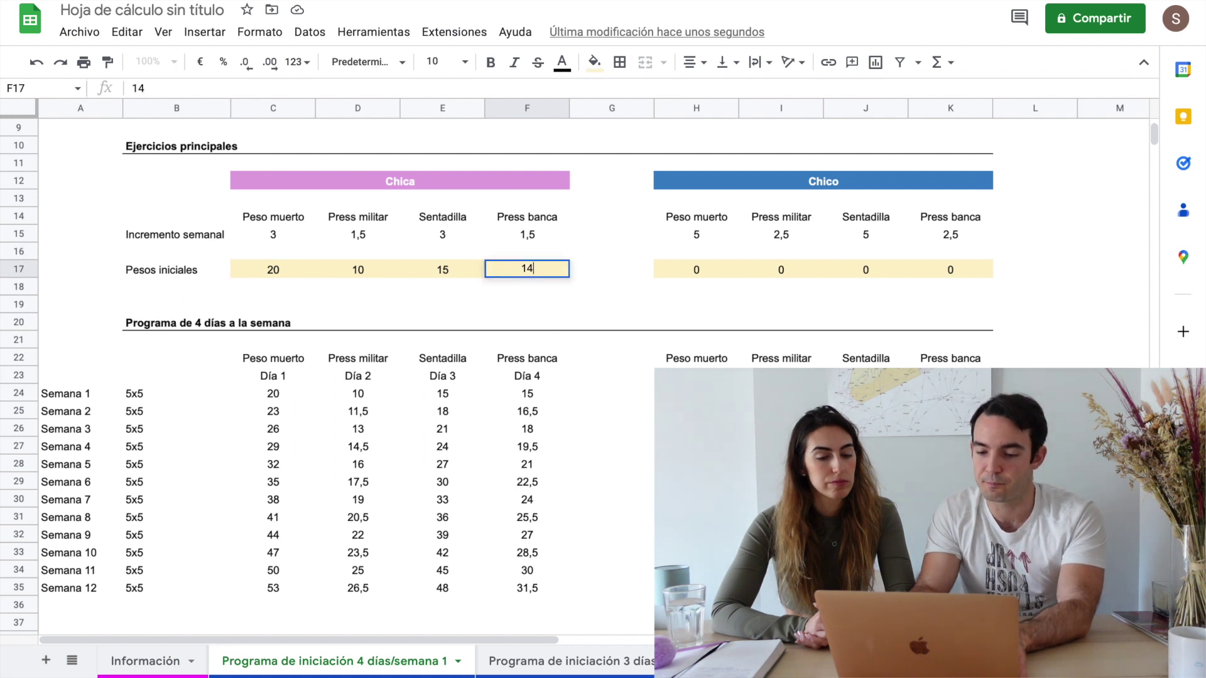
{"action": "key", "text": "Return"}
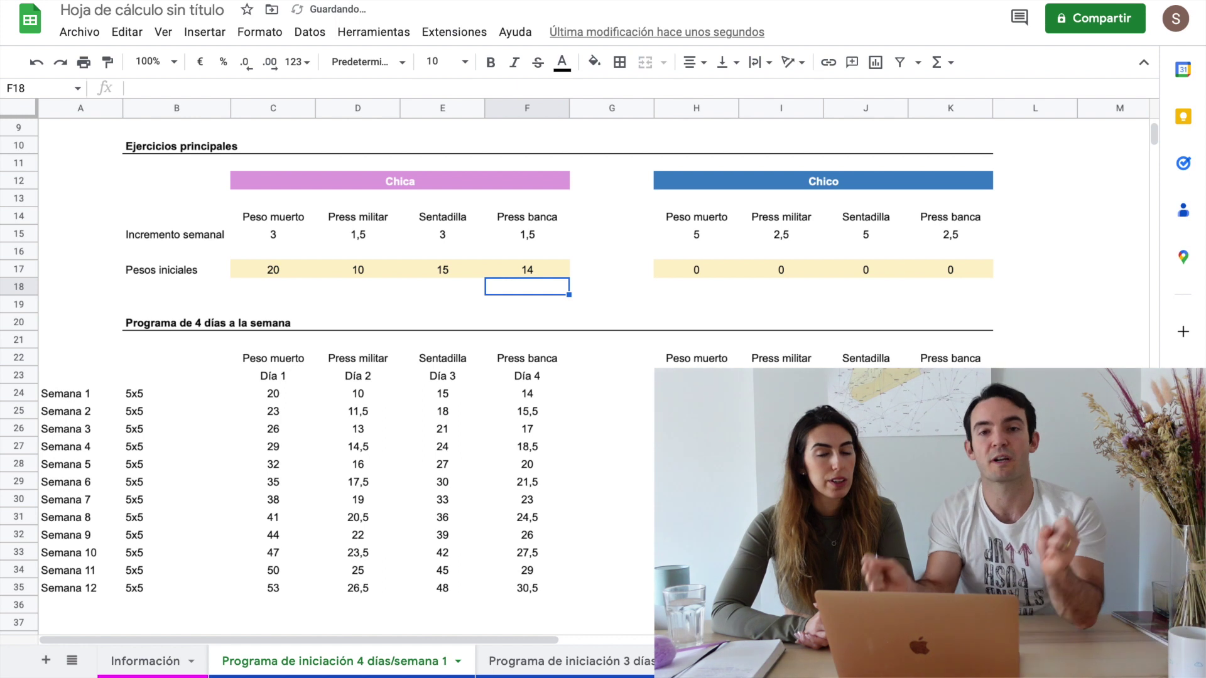
- Examine Chica's Semana 1 weights across the four-day program, ending on the Día 1 Peso muerto weight
{"action": "key", "text": "Down"}
{"action": "key", "text": "Down"}
{"action": "key", "text": "Down"}
{"action": "key", "text": "Down"}
{"action": "key", "text": "Down"}
{"action": "key", "text": "Down"}
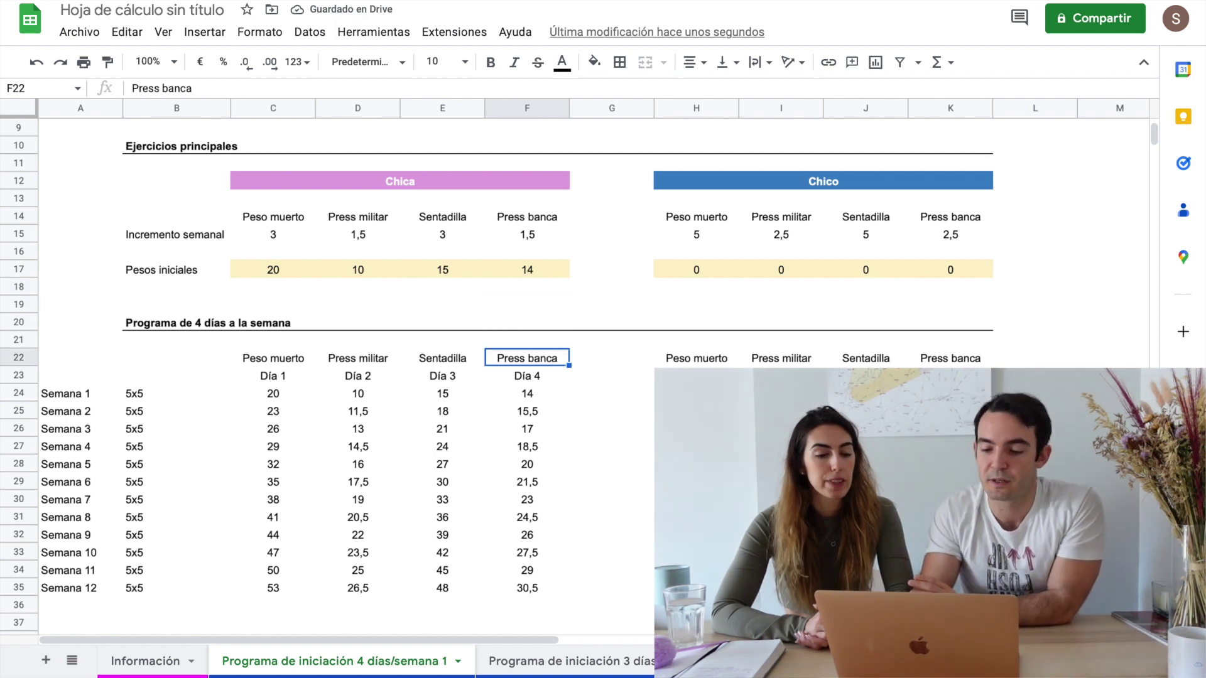
{"action": "key", "text": "Left"}
{"action": "key", "text": "Left"}
{"action": "key", "text": "Left"}
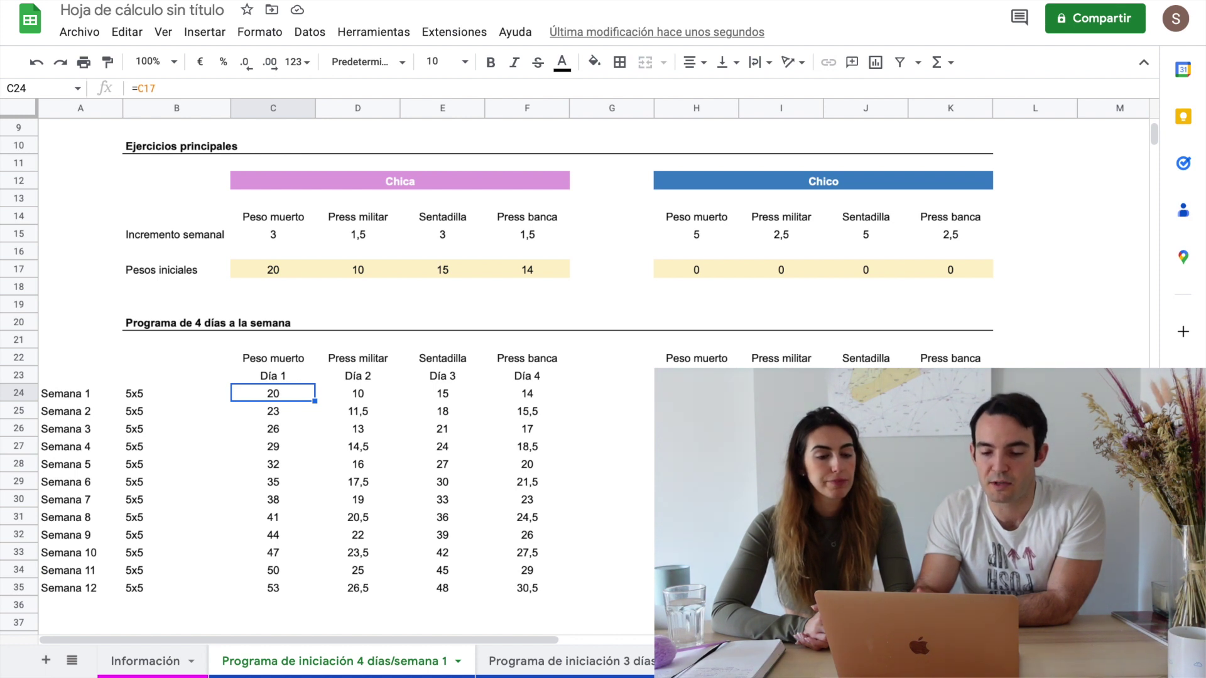
- Examine Chica's Semana 2 weights for Peso muerto and Press militar in the four-day program
{"action": "key", "text": "Down"}
{"action": "key", "text": "Left"}
{"action": "key", "text": "Left"}
{"action": "key", "text": "Right"}
{"action": "key", "text": "Right"}
{"action": "key", "text": "Right"}
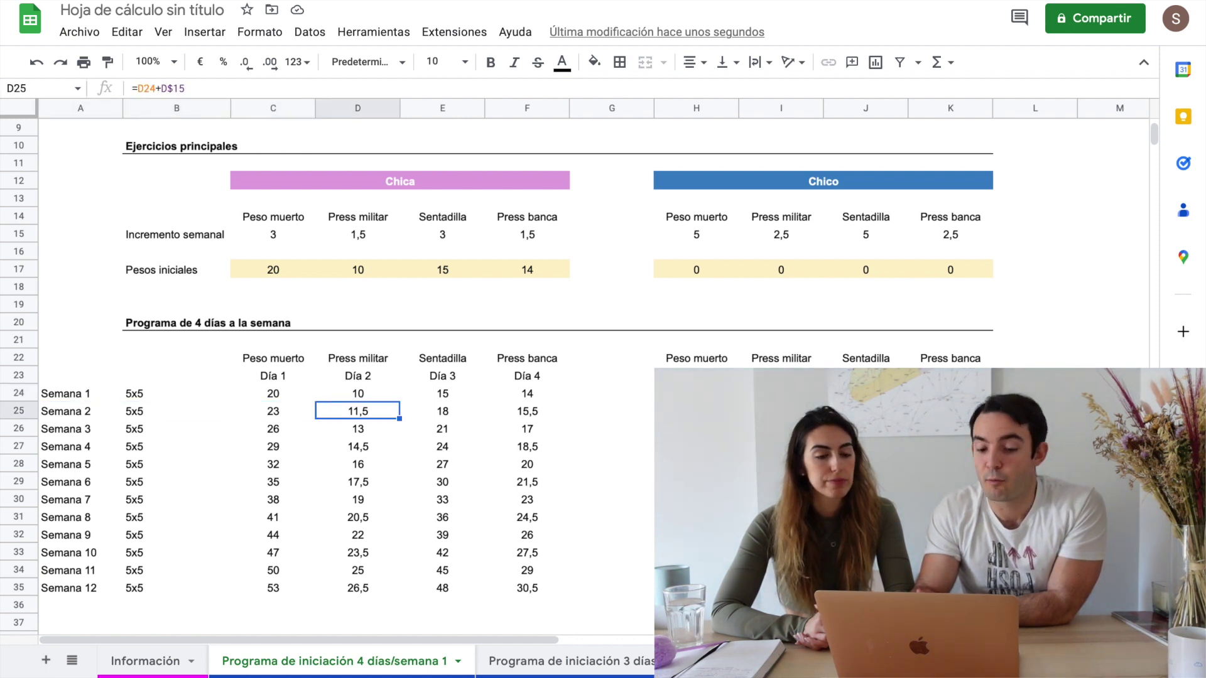
{"action": "key", "text": "Left"}
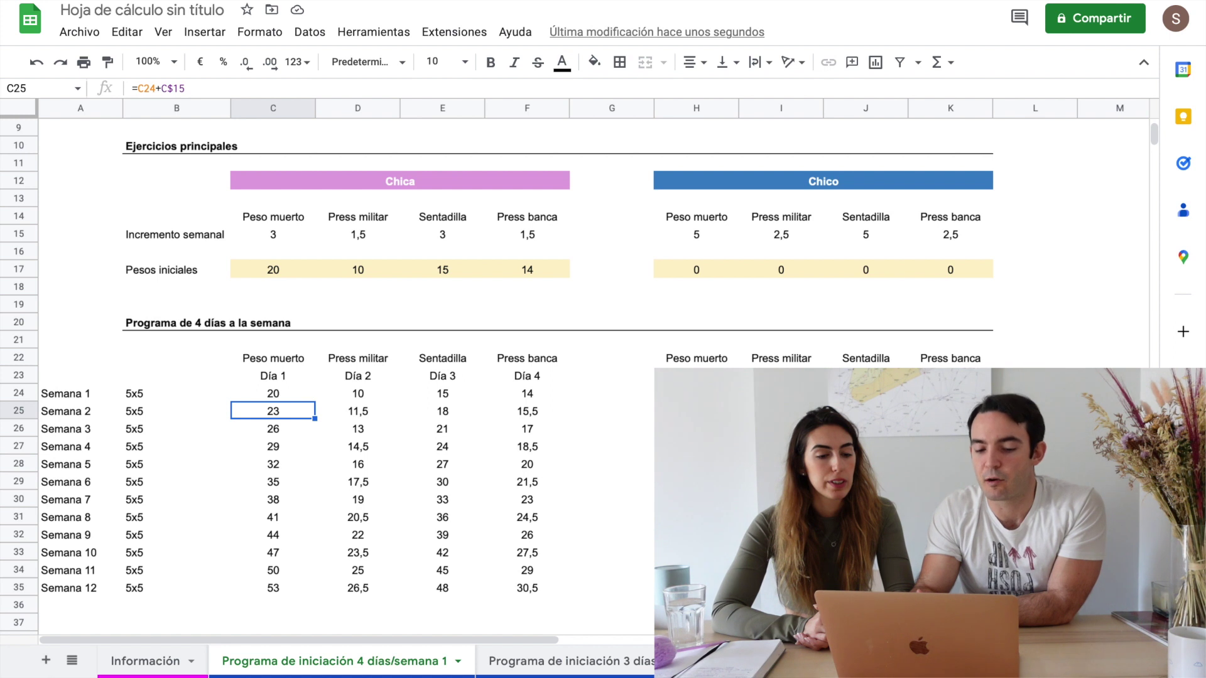
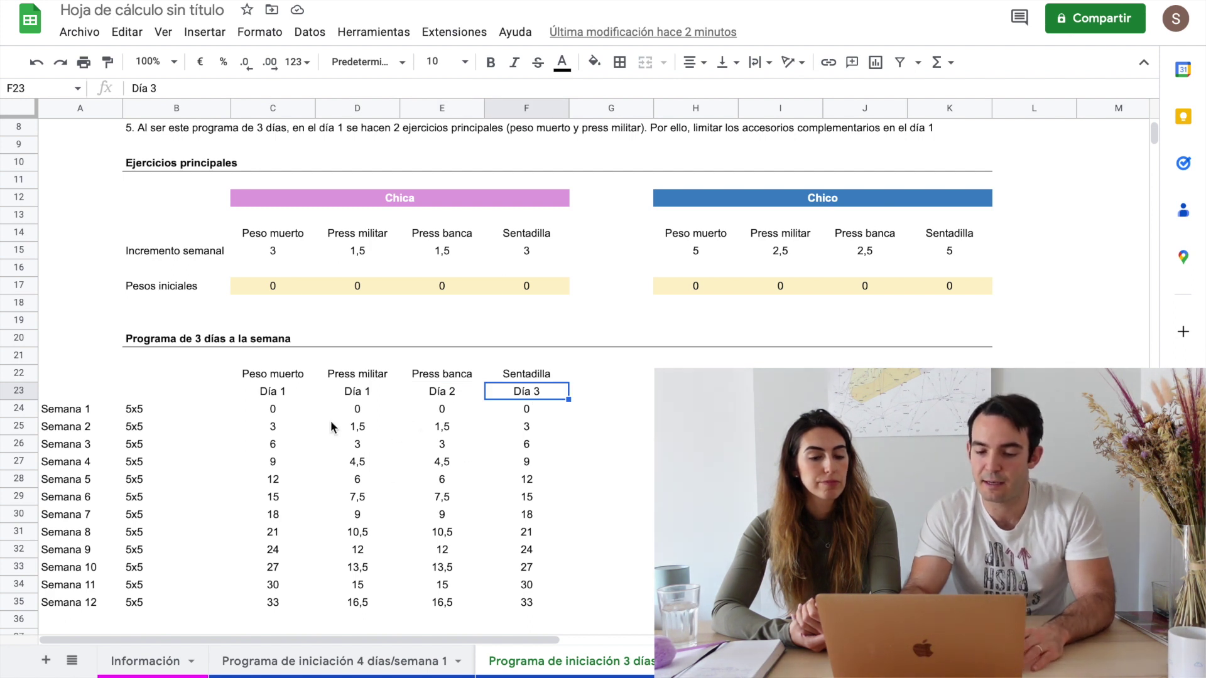
- Examine how the three-day program distributes Chica's four main exercises over Día 1, Día 2 and Día 3
{"action": "left_click", "coordinate": [284, 375]}
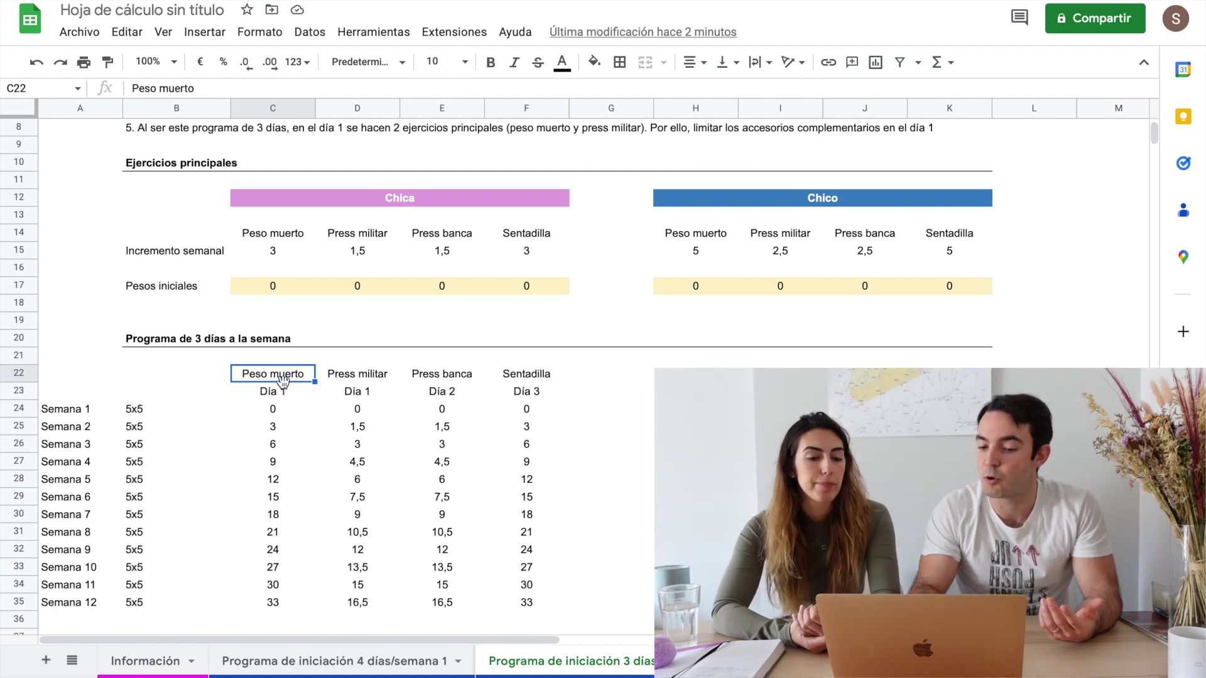
{"action": "left_click", "coordinate": [314, 391]}
{"action": "left_click_drag", "start_coordinate": [317, 395], "coordinate": [444, 396]}
{"action": "left_click", "coordinate": [443, 394]}
{"action": "left_click", "coordinate": [514, 396]}
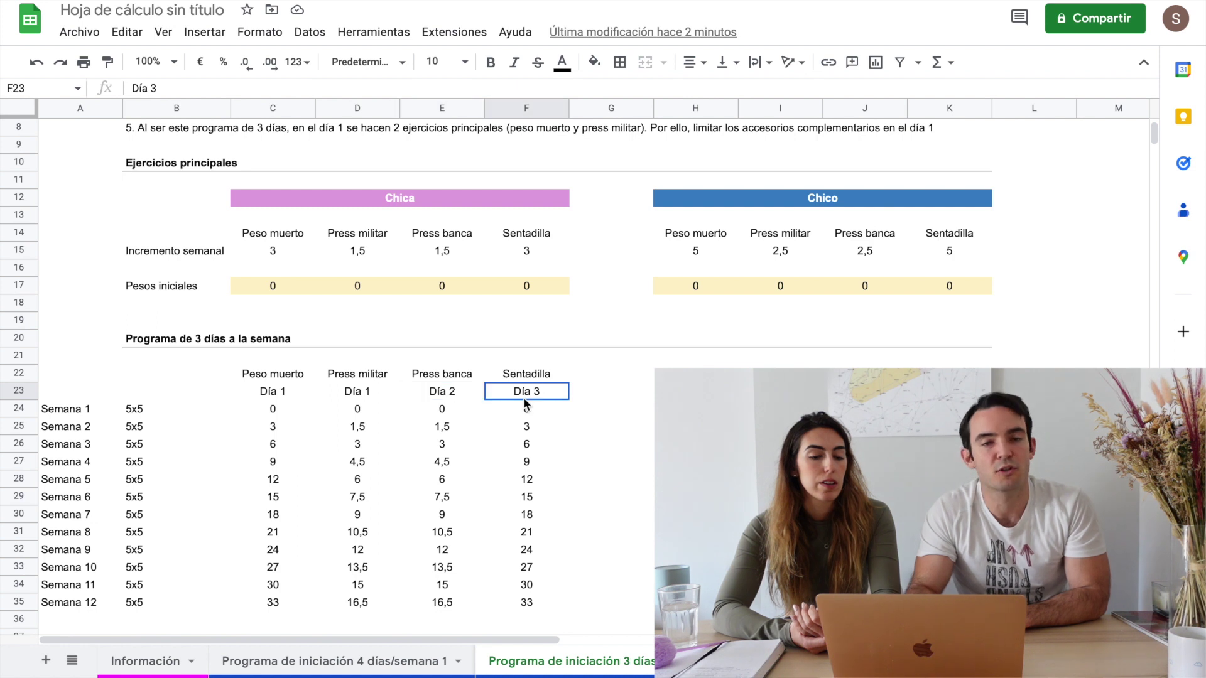
{"action": "left_click_drag", "start_coordinate": [281, 398], "coordinate": [334, 391]}
{"action": "left_click", "coordinate": [453, 394]}
{"action": "left_click", "coordinate": [515, 395]}
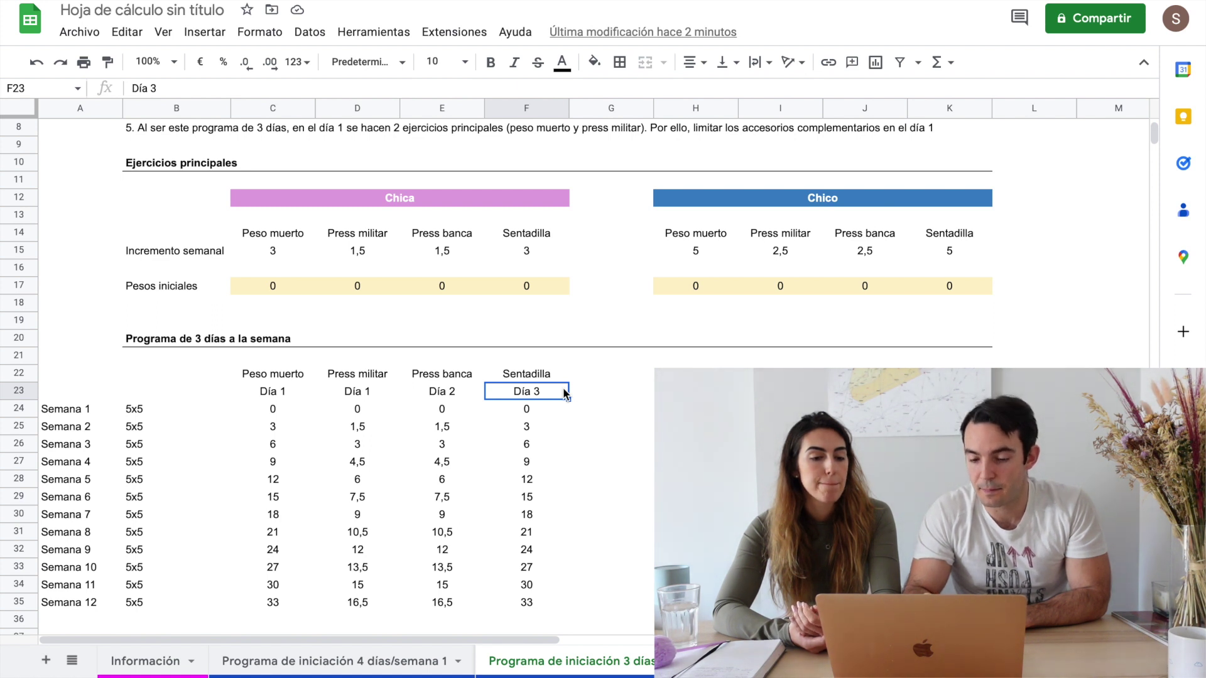
- Review the three-day sheet and examine the two Día 1 columns, Peso muerto and Press militar
{"action": "scroll", "coordinate": [565, 394], "scroll_direction": "up", "scroll_amount": 3}
{"action": "scroll", "coordinate": [564, 393], "scroll_direction": "down", "scroll_amount": 5}
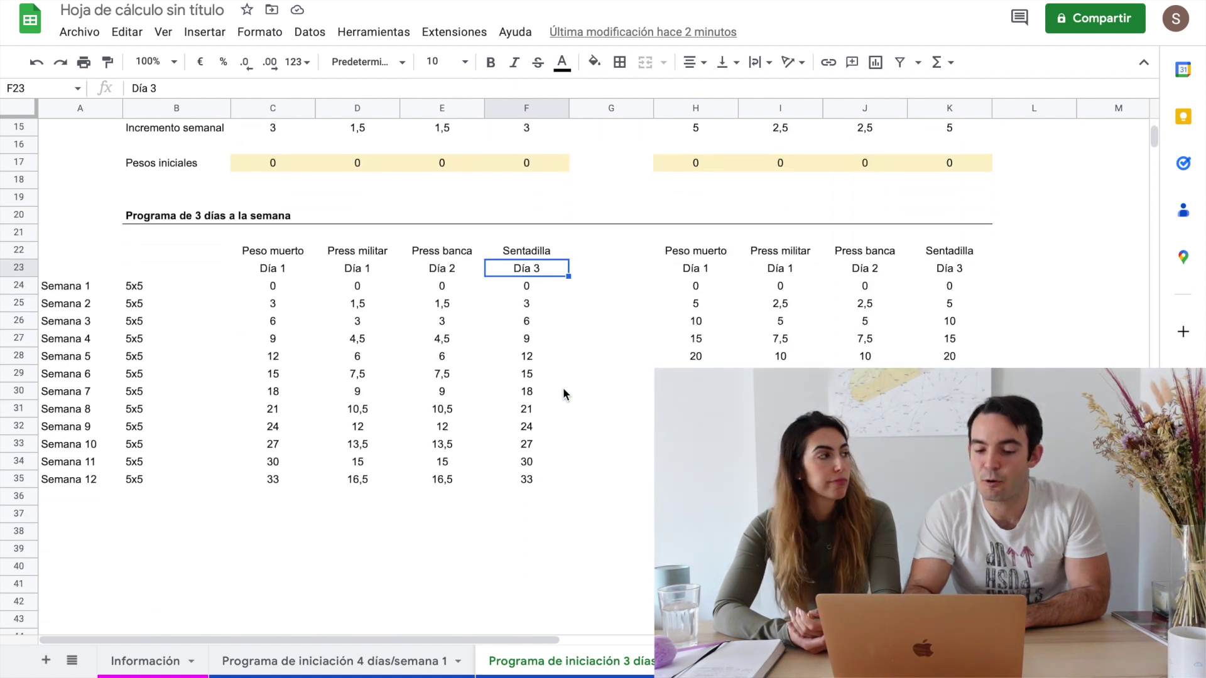
{"action": "scroll", "coordinate": [564, 394], "scroll_direction": "up", "scroll_amount": 4}
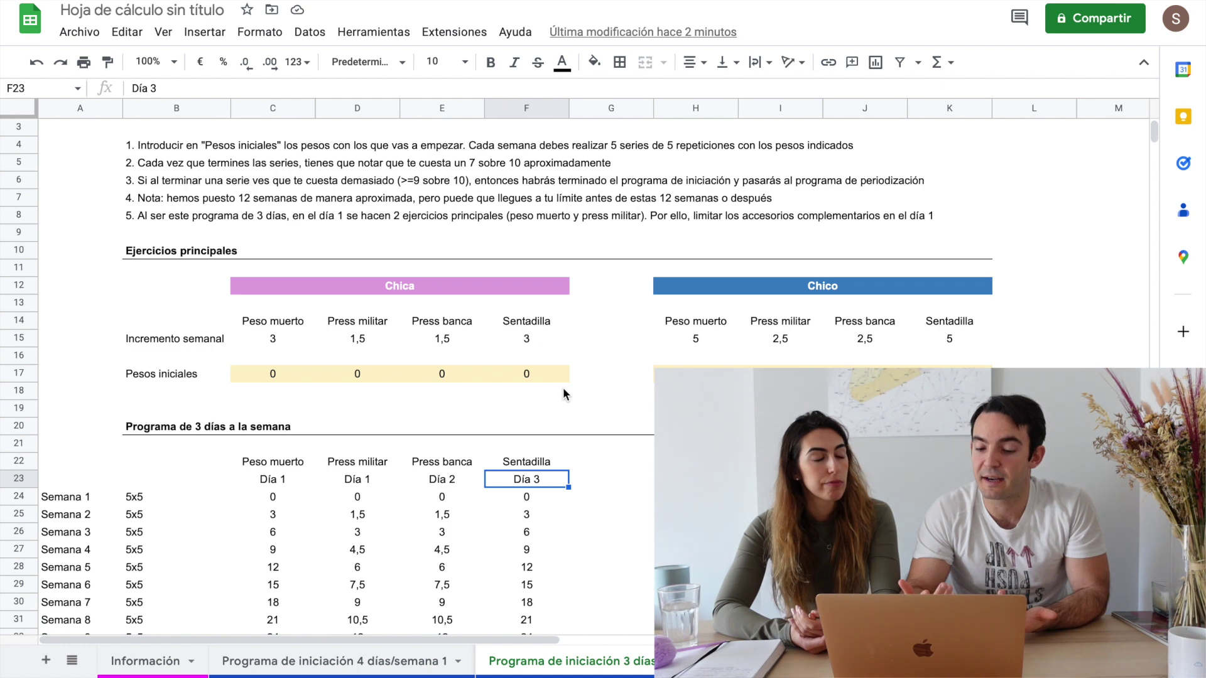
{"action": "left_click_drag", "start_coordinate": [277, 479], "coordinate": [336, 481]}
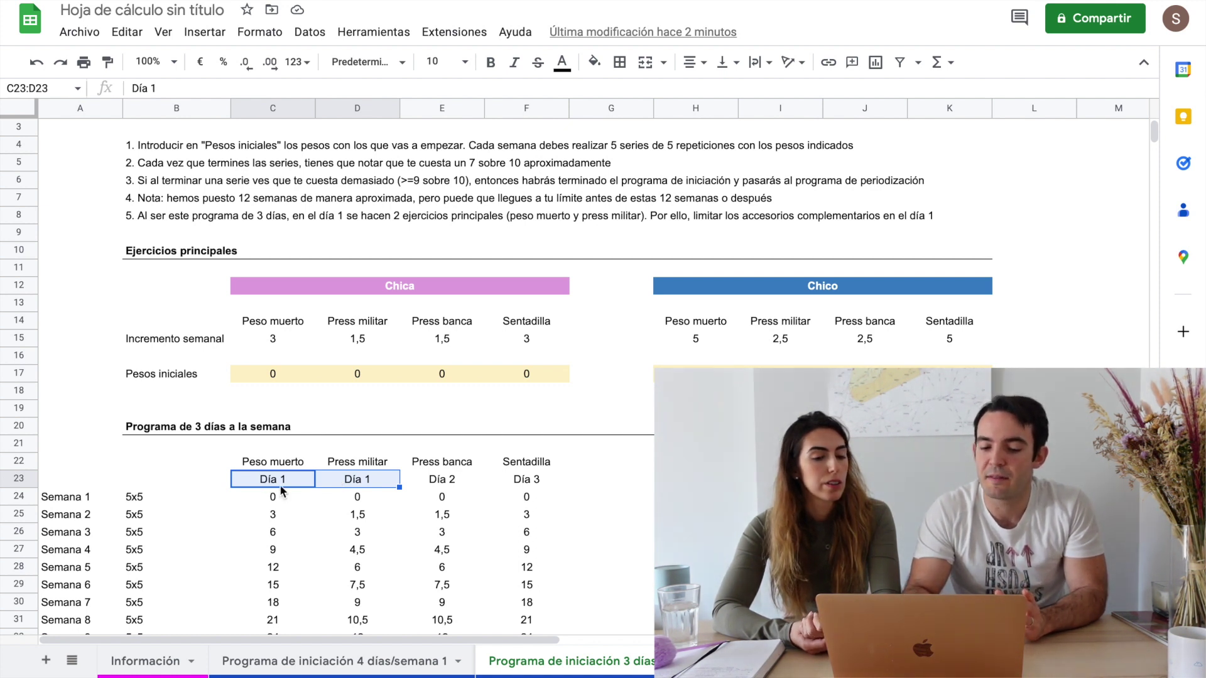
{"action": "left_click", "coordinate": [281, 481]}
{"action": "left_click", "coordinate": [333, 480]}
{"action": "left_click", "coordinate": [300, 480], "text": "shift"}
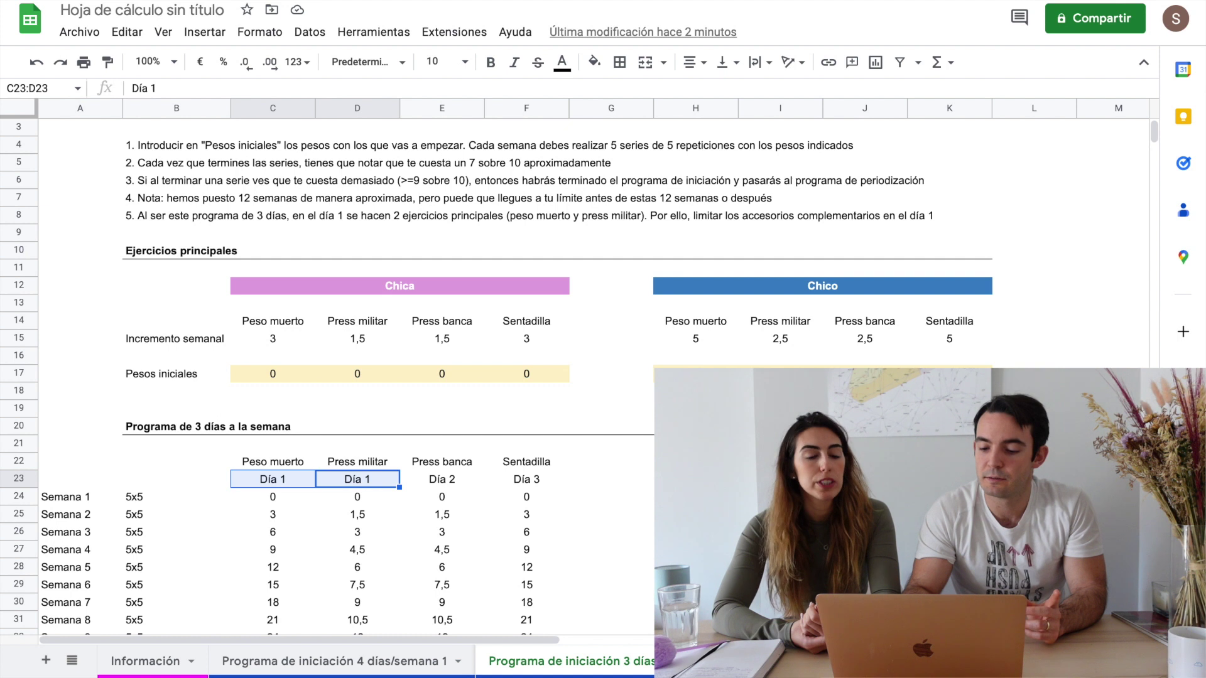
- Open the sheet "Programa de iniciación 2 días/semana 1" and review its main exercises and their assigned days
{"action": "key", "text": "ctrl+shift+Page_Down"}
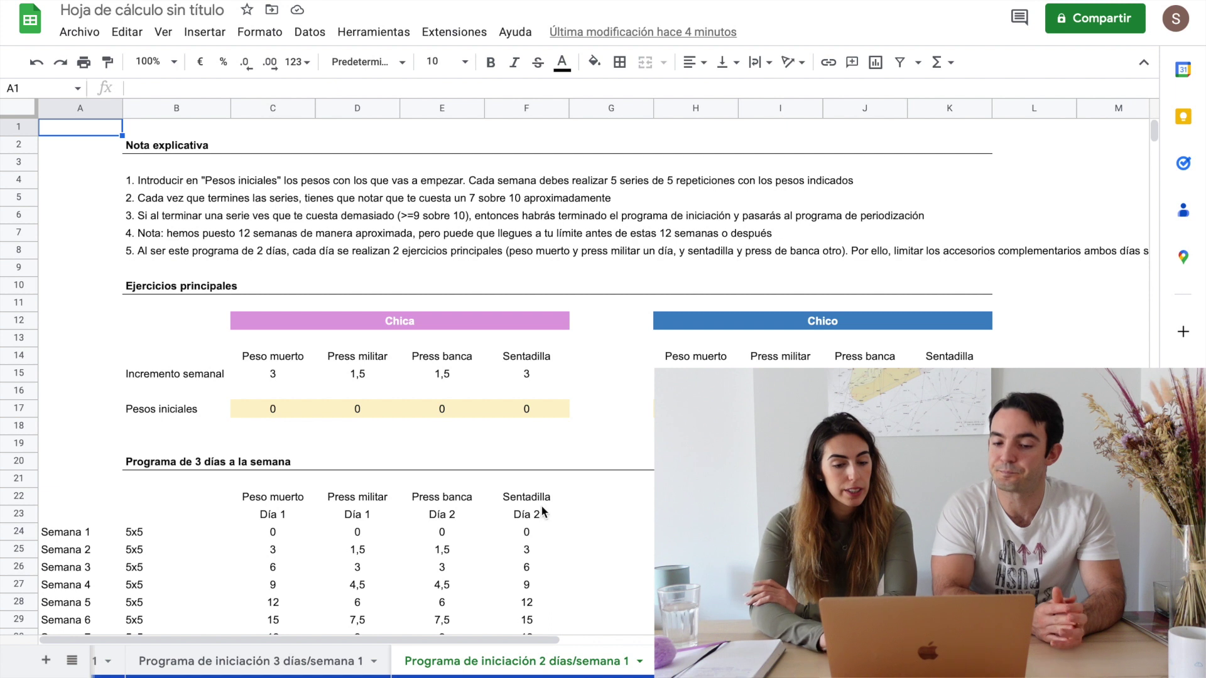
{"action": "scroll", "coordinate": [542, 496], "scroll_direction": "down", "scroll_amount": 2}
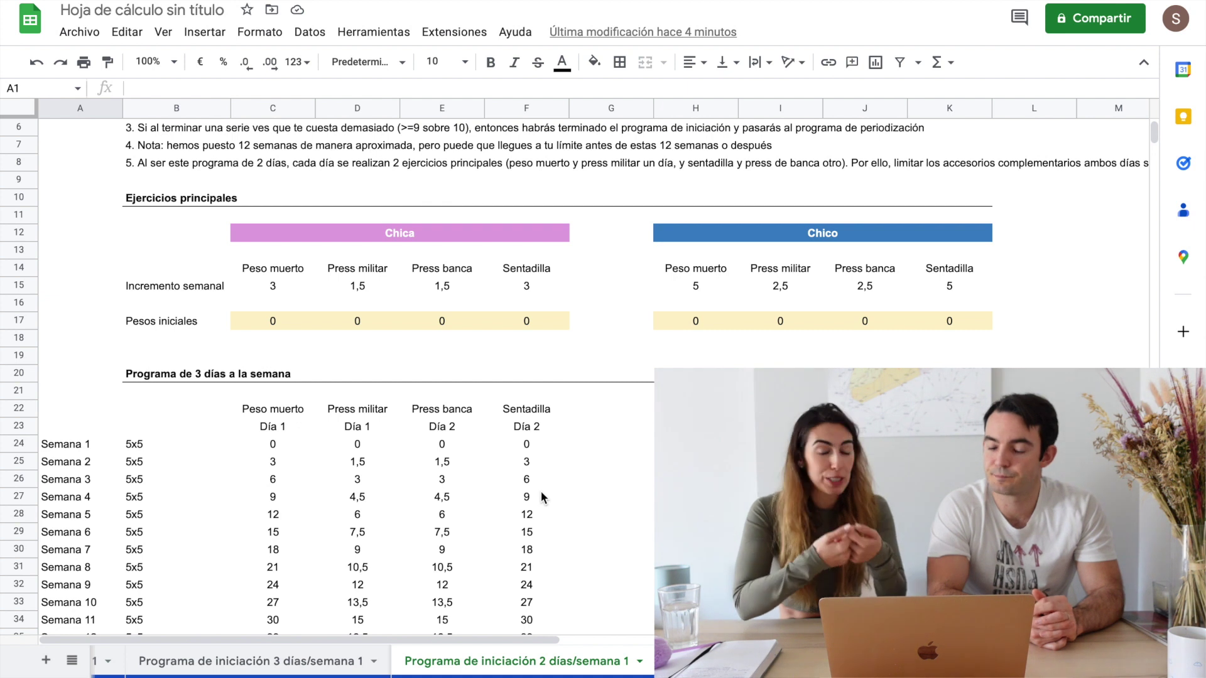
- Return to the sheet "Programa de iniciación 4 días/semana 1" and review its weekly 5x5 progression through Semana 12
{"action": "scroll", "coordinate": [319, 661], "scroll_direction": "left", "scroll_amount": 5}
{"action": "scroll", "coordinate": [319, 661], "scroll_direction": "left", "scroll_amount": 3}
{"action": "left_click", "coordinate": [285, 658]}
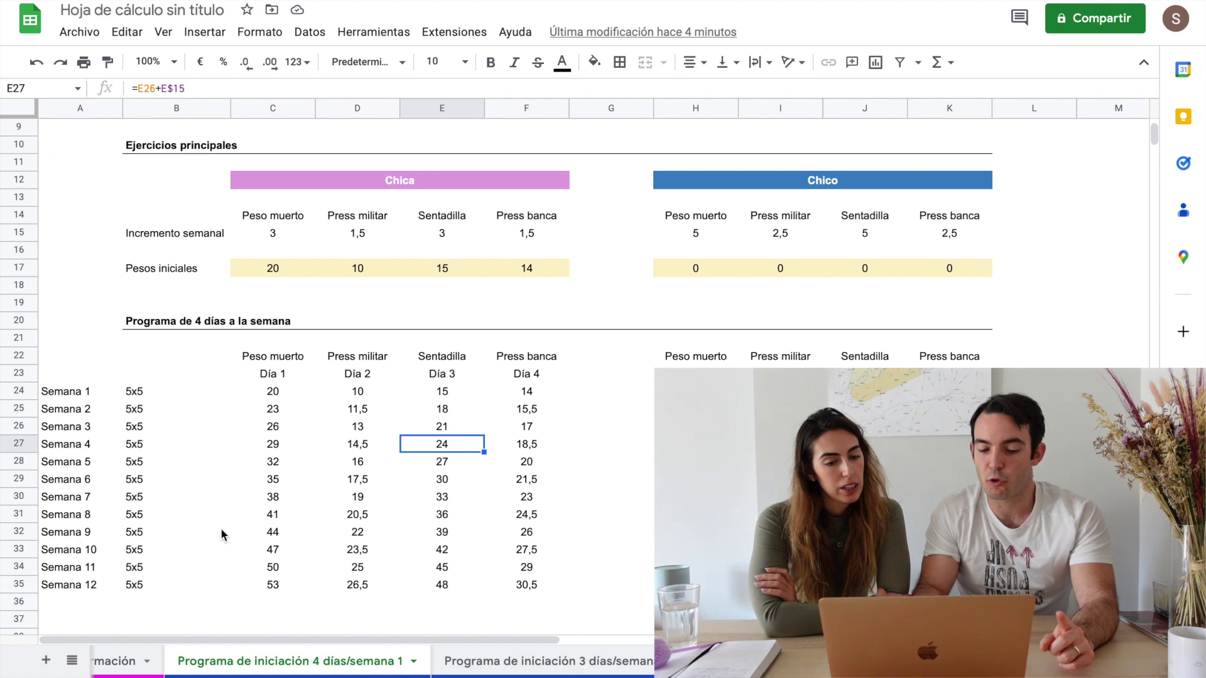
{"action": "scroll", "coordinate": [221, 534], "scroll_direction": "down", "scroll_amount": 4}
{"action": "scroll", "coordinate": [221, 534], "scroll_direction": "right", "scroll_amount": 1}
{"action": "scroll", "coordinate": [221, 528], "scroll_direction": "up", "scroll_amount": 2}
{"action": "scroll", "coordinate": [221, 527], "scroll_direction": "left", "scroll_amount": 1}
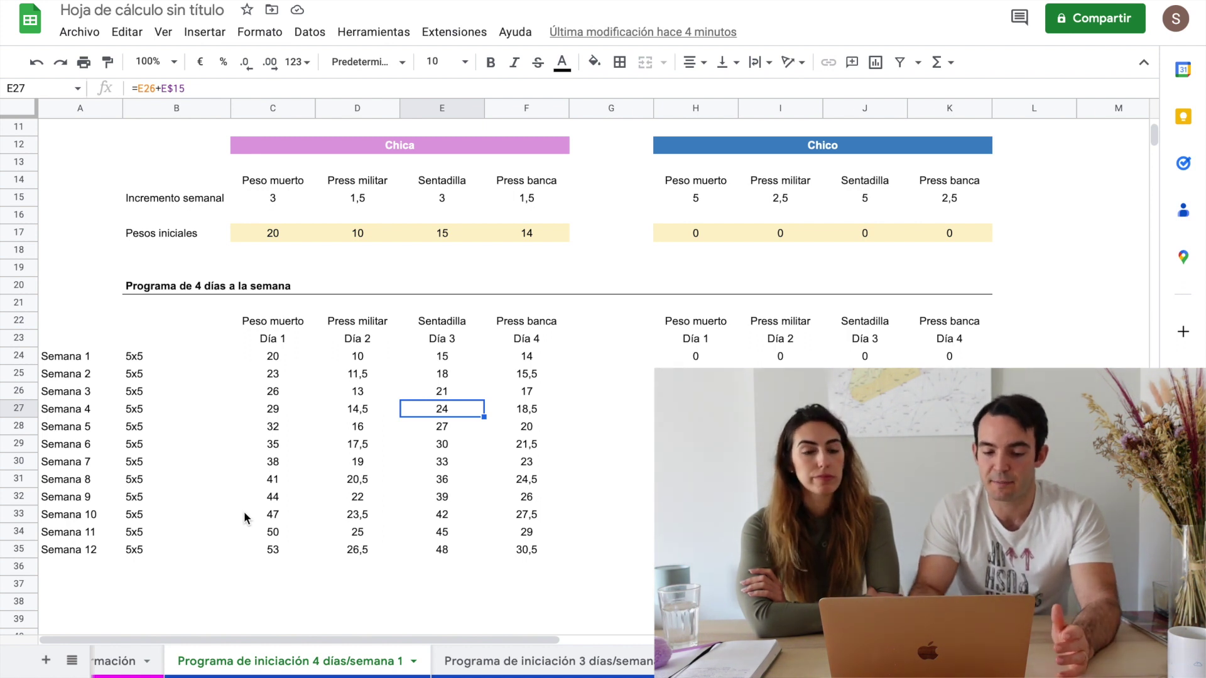
{"action": "scroll", "coordinate": [245, 517], "scroll_direction": "down", "scroll_amount": 3}
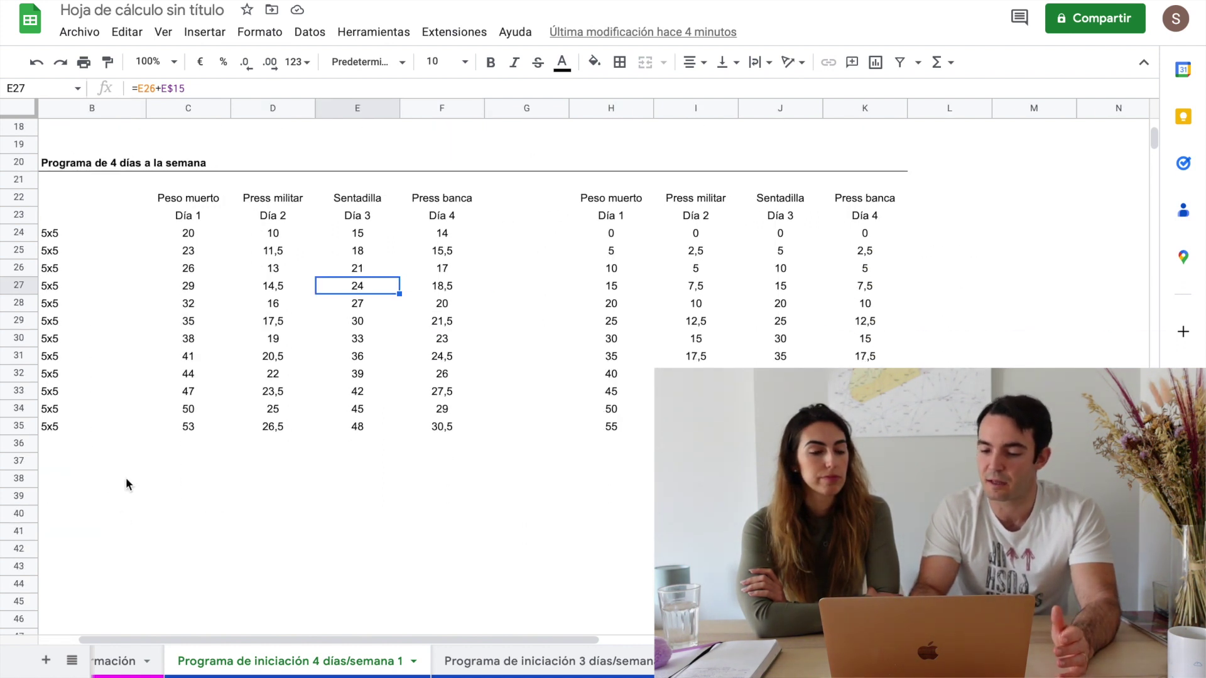
{"action": "scroll", "coordinate": [126, 478], "scroll_direction": "up", "scroll_amount": 1}
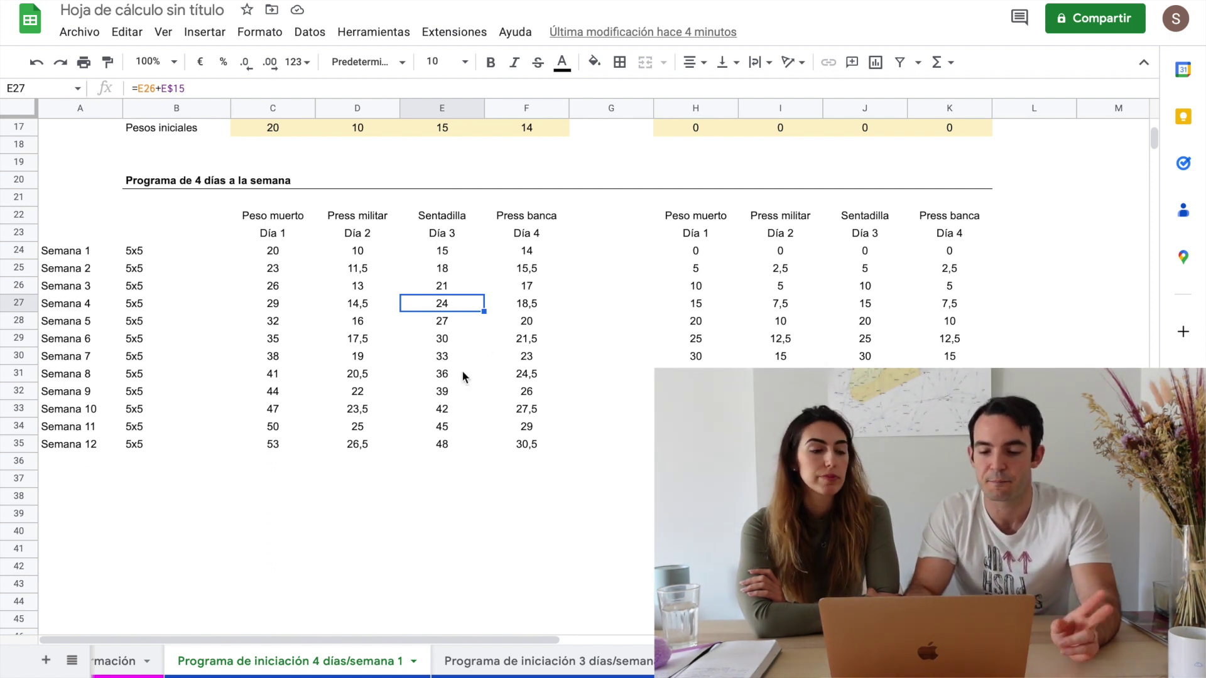
- Review the four-day sheet's notes and examine Chica's Peso muerto weights for Semana 1 and Semana 11
{"action": "scroll", "coordinate": [463, 373], "scroll_direction": "up", "scroll_amount": 5}
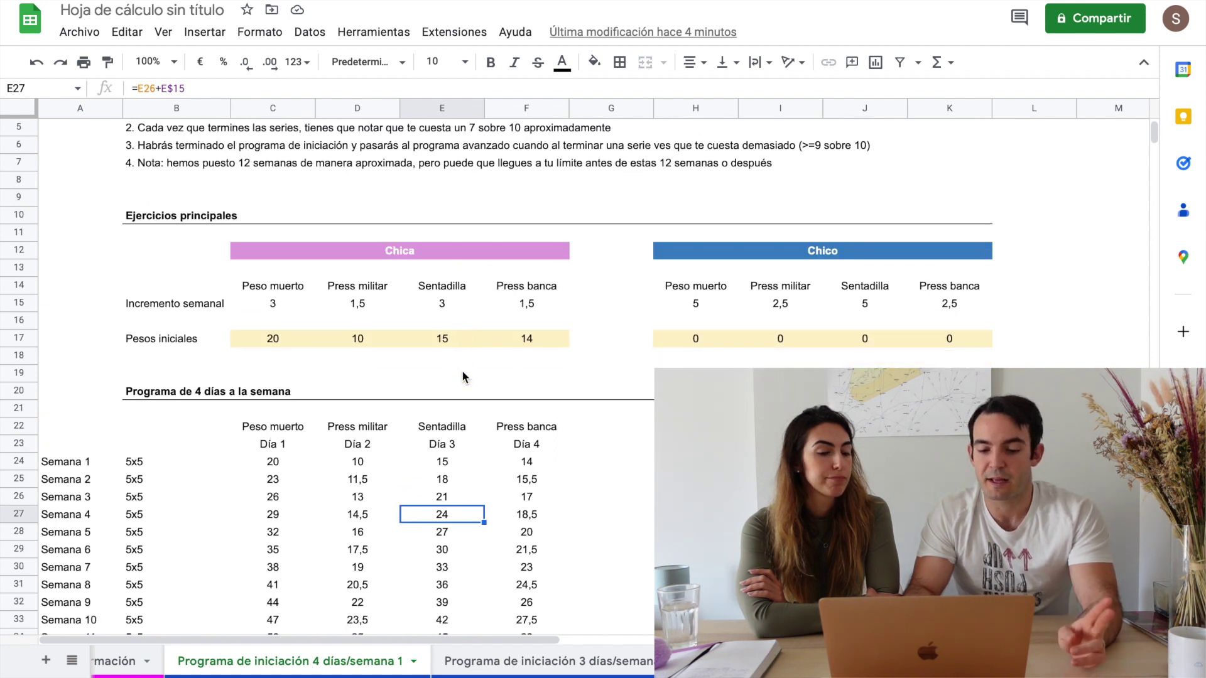
{"action": "scroll", "coordinate": [463, 378], "scroll_direction": "down", "scroll_amount": 2}
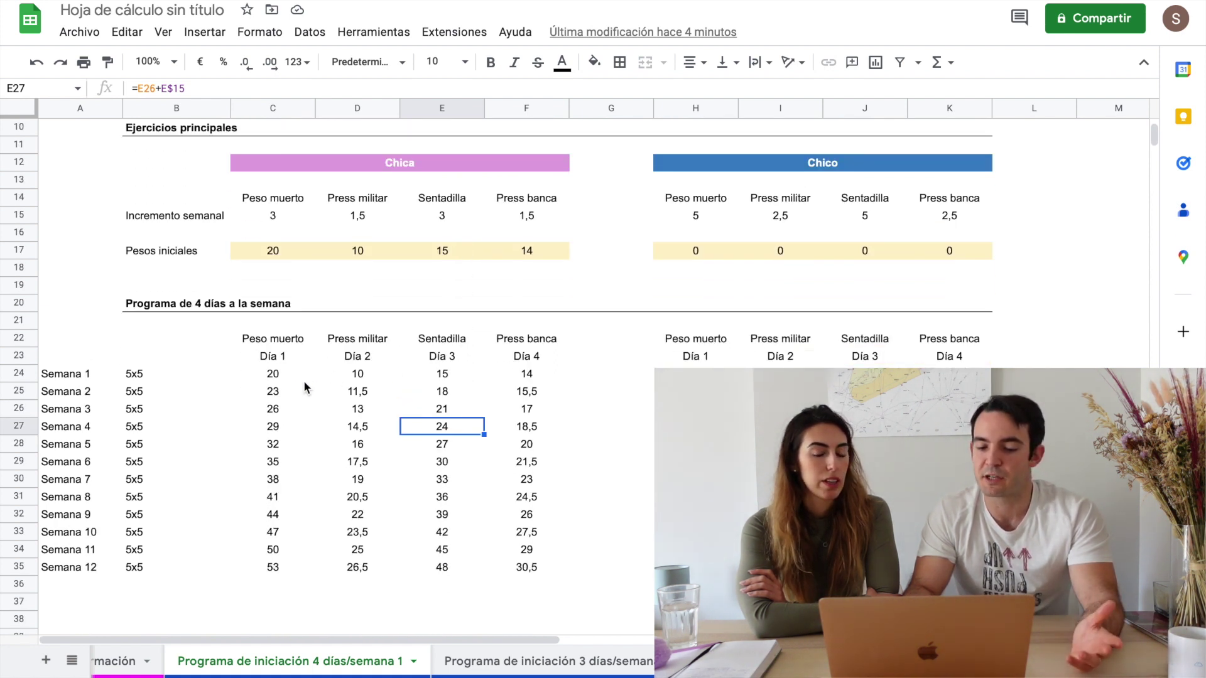
{"action": "left_click", "coordinate": [267, 375]}
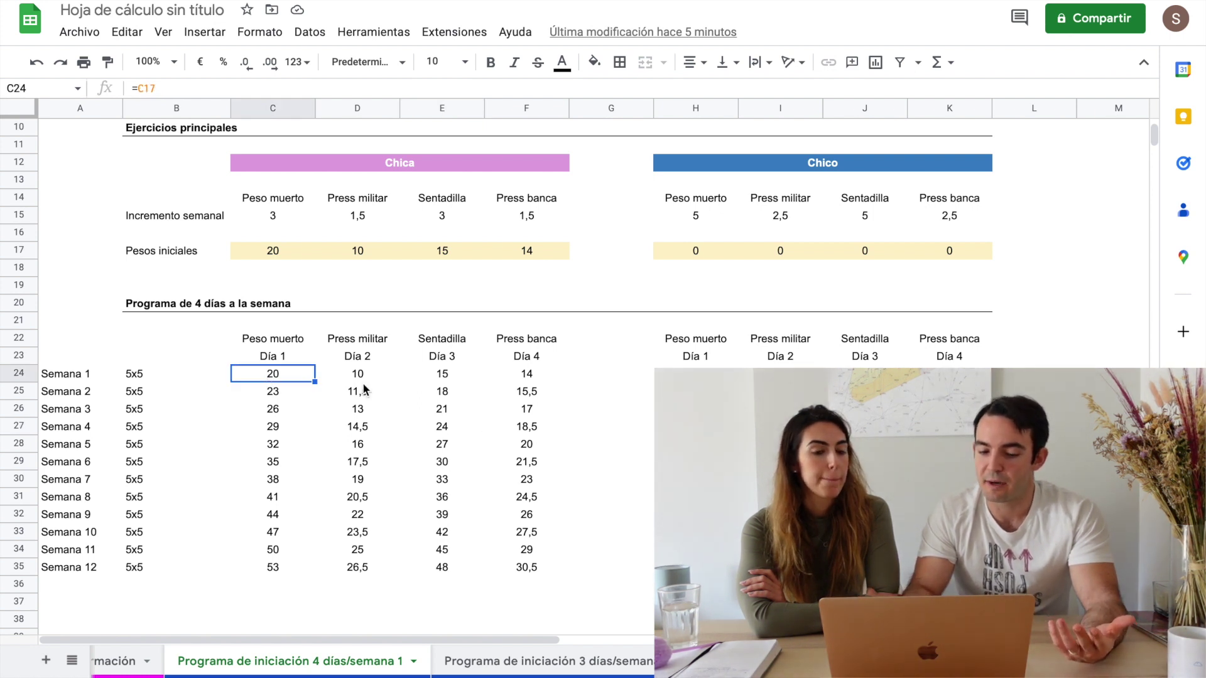
{"action": "left_click", "coordinate": [267, 553]}
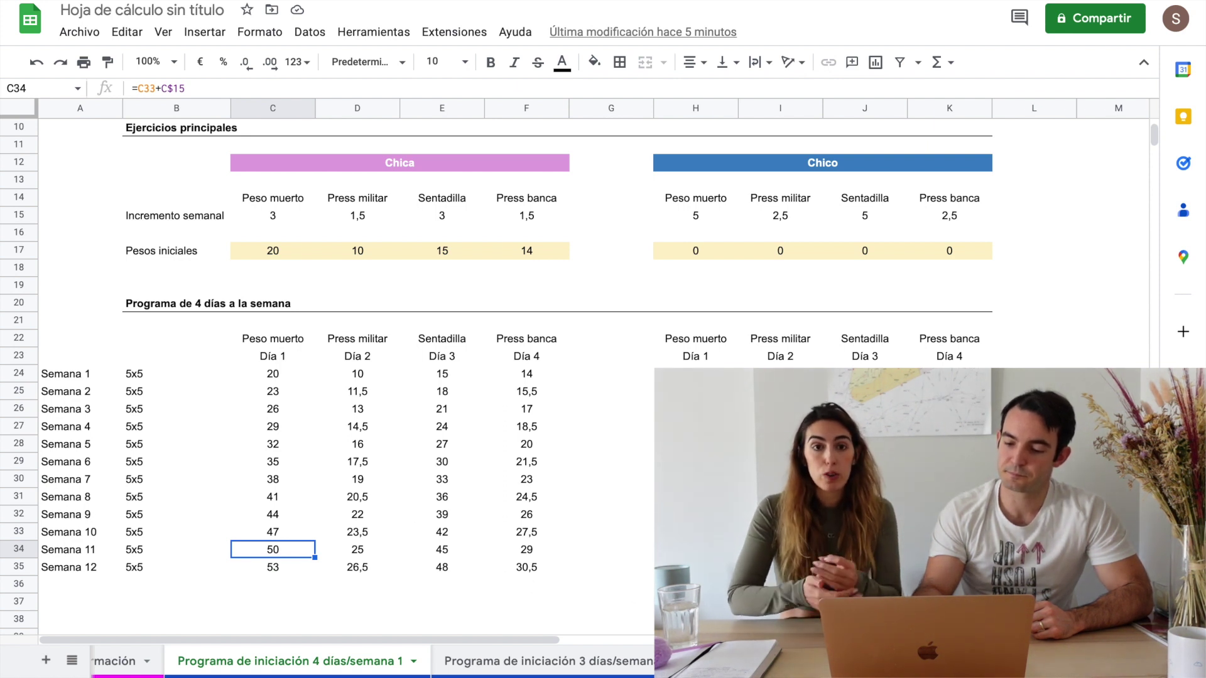
- Open the accessory exercises sheet and view its explanatory note from the beginning
{"action": "scroll", "coordinate": [346, 661], "scroll_direction": "right", "scroll_amount": 3}
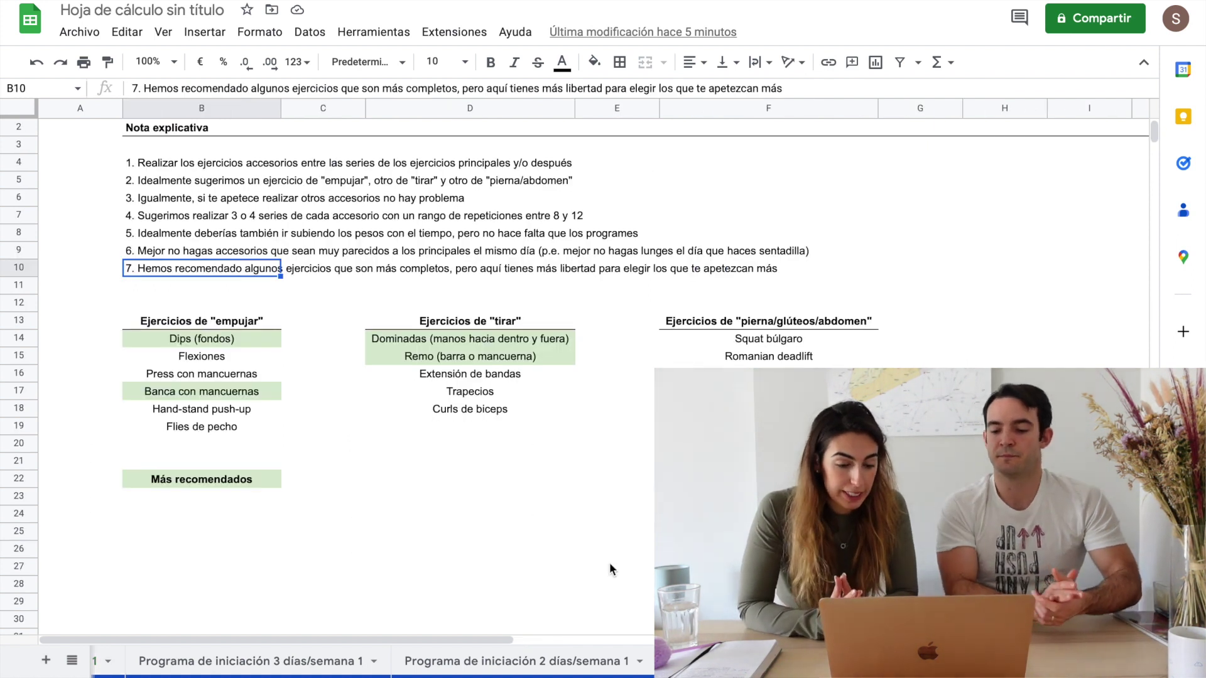
{"action": "scroll", "coordinate": [610, 562], "scroll_direction": "up", "scroll_amount": 1}
{"action": "left_click", "coordinate": [90, 127]}
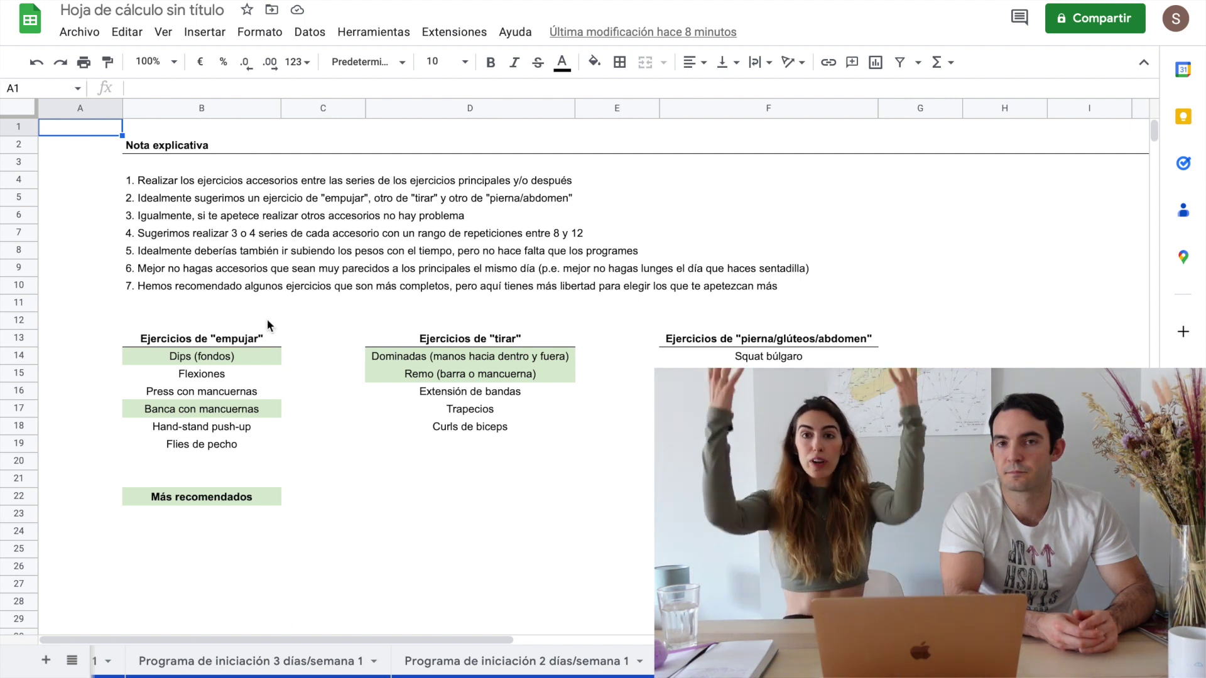
- Examine the "empujar" and "pierna/glúteos/abdomen" categories, the recommended Banca con mancuernas and Dips, and note 4 on series and repetitions
{"action": "left_click", "coordinate": [242, 342]}
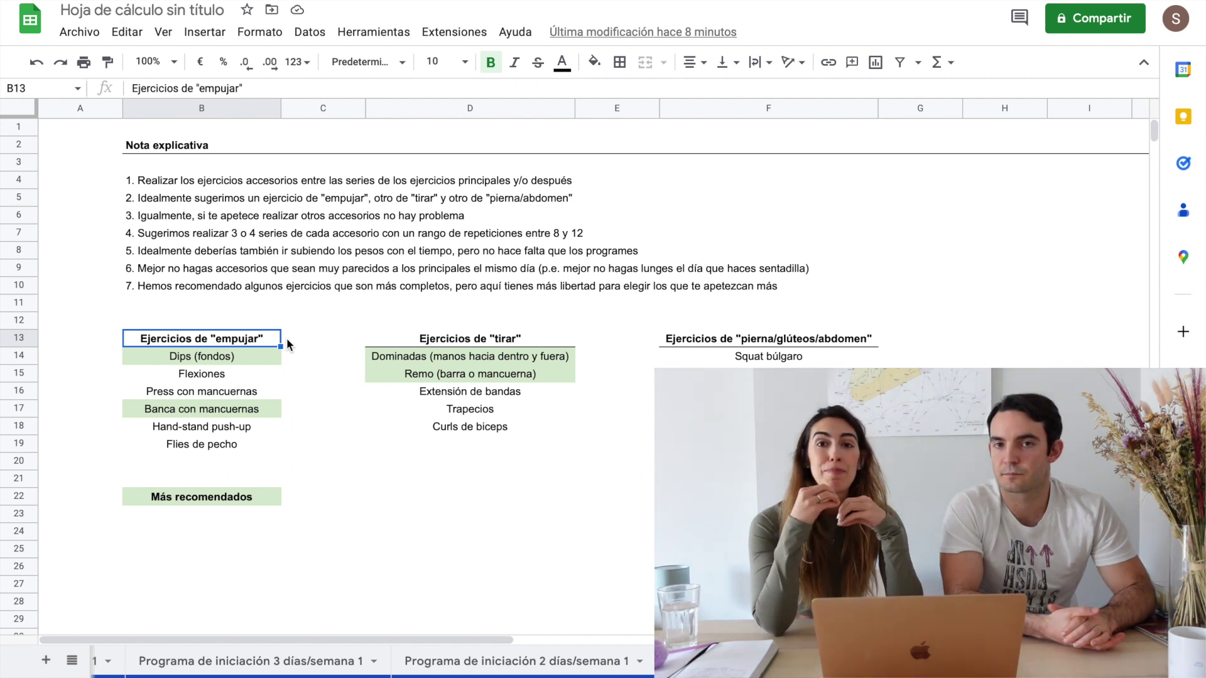
{"action": "left_click", "coordinate": [706, 343]}
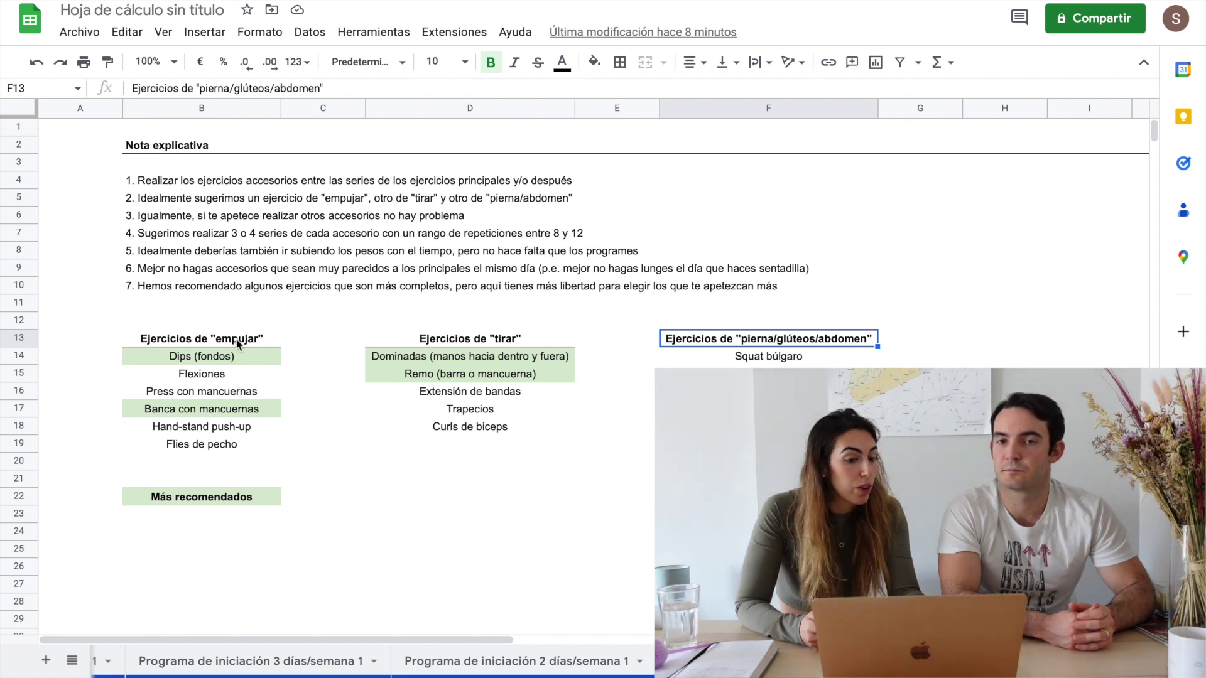
{"action": "left_click", "coordinate": [243, 411]}
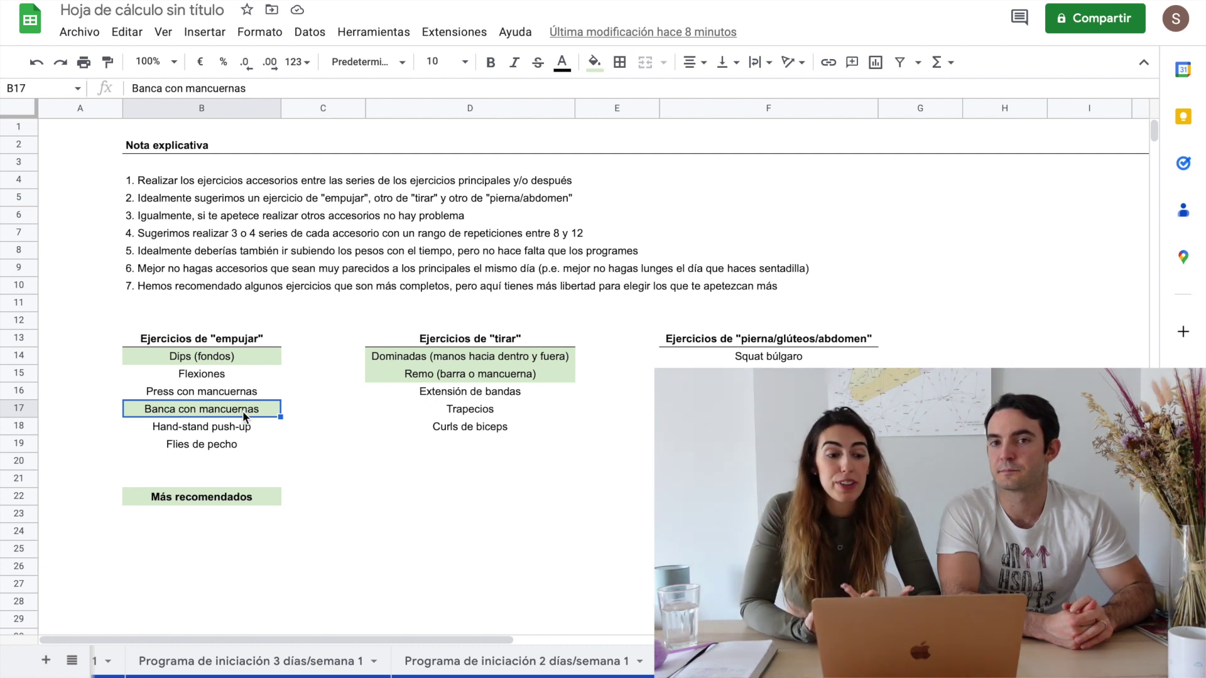
{"action": "left_click", "coordinate": [249, 356]}
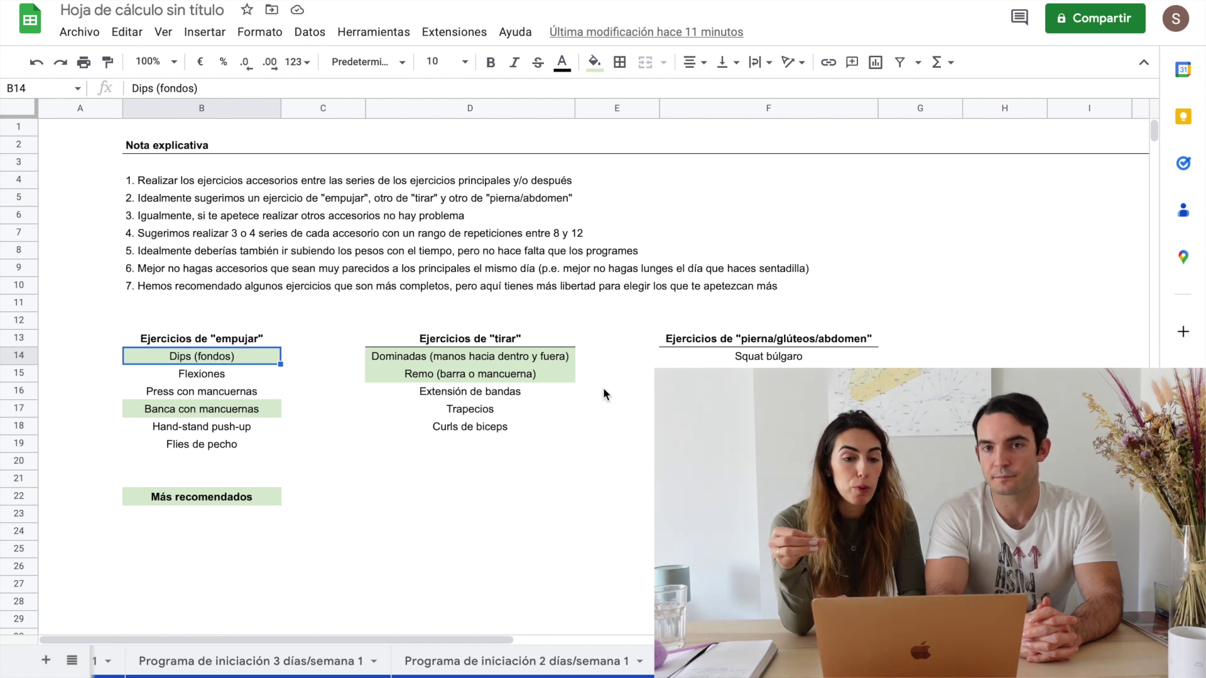
{"action": "left_click", "coordinate": [169, 233]}
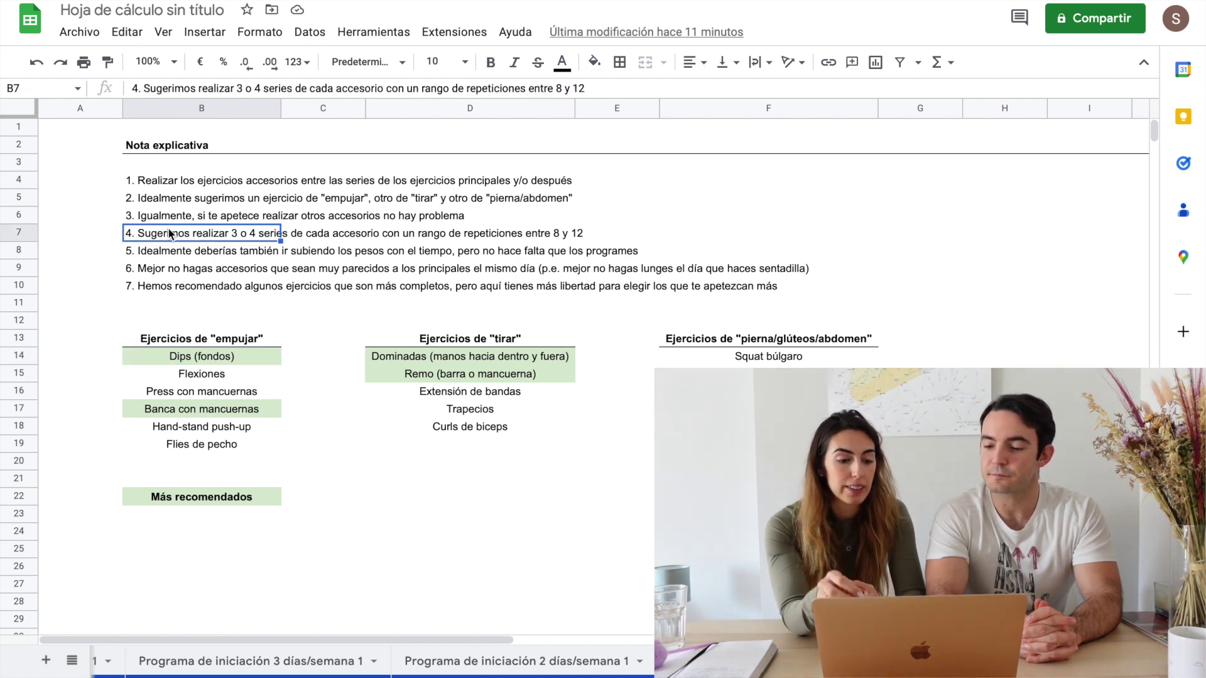